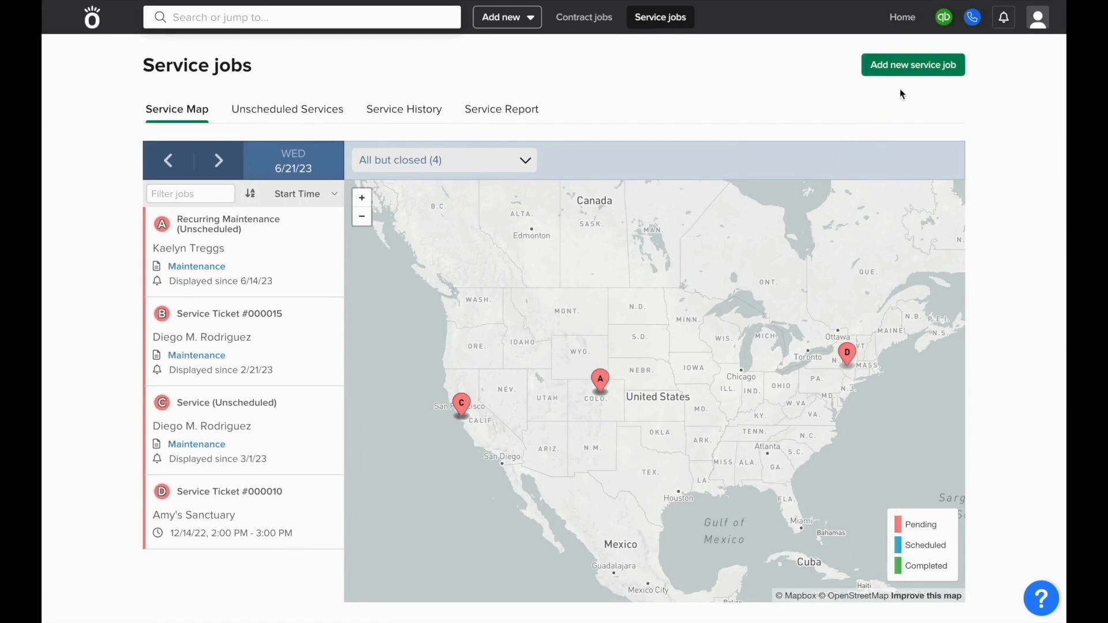
- Create a new service job and name it "Service Job #000011"
{"action": "left_click", "coordinate": [902, 73]}
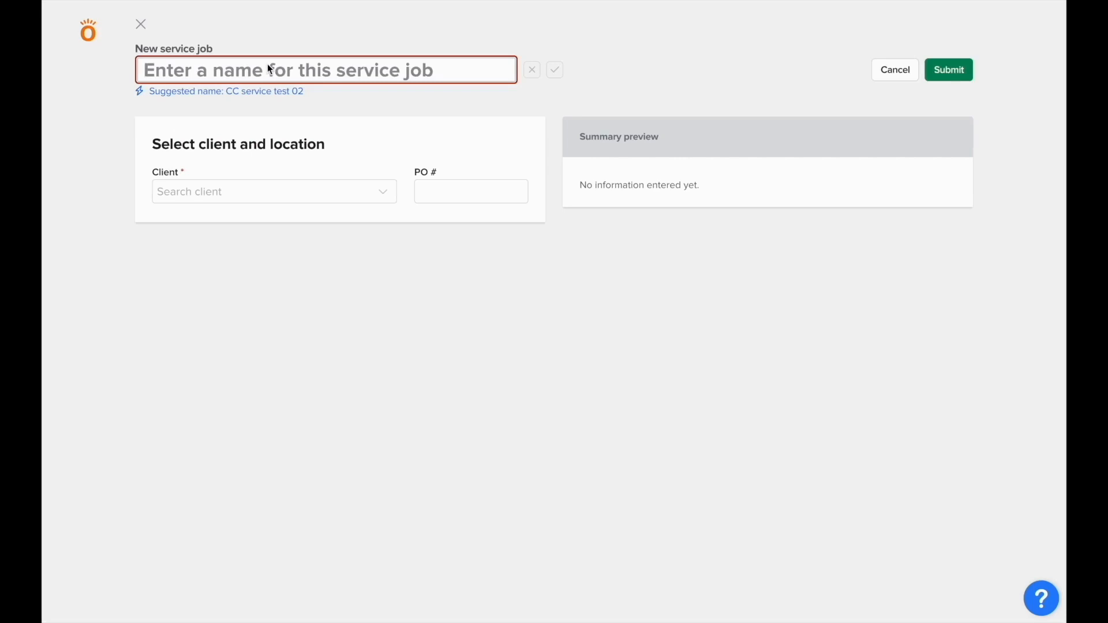
{"action": "type", "text": "Service J"}
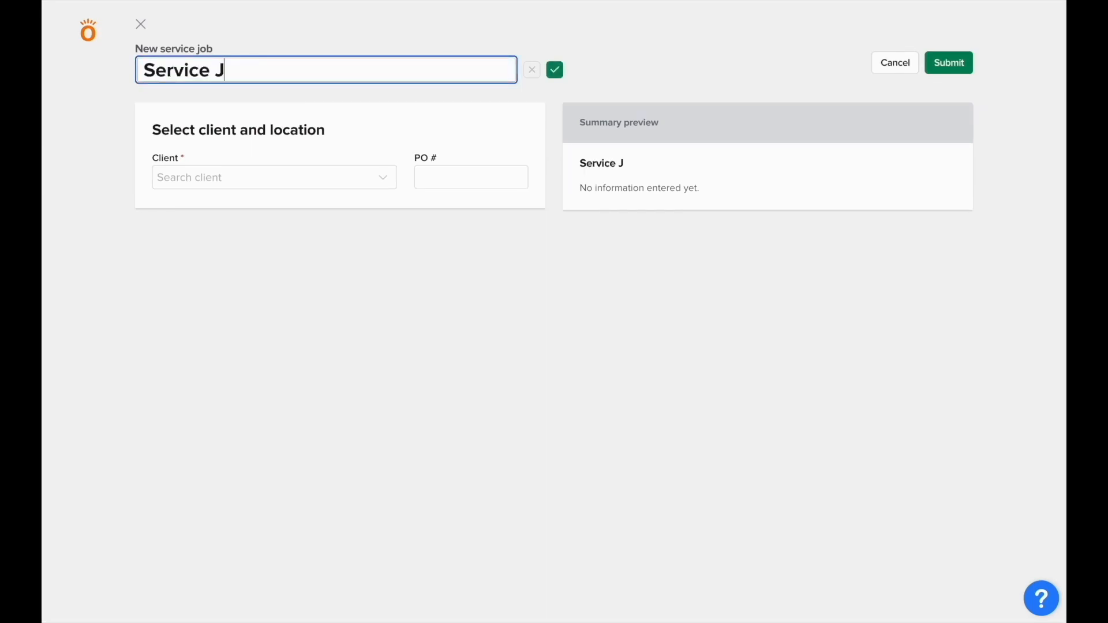
{"action": "type", "text": "ob #000011"}
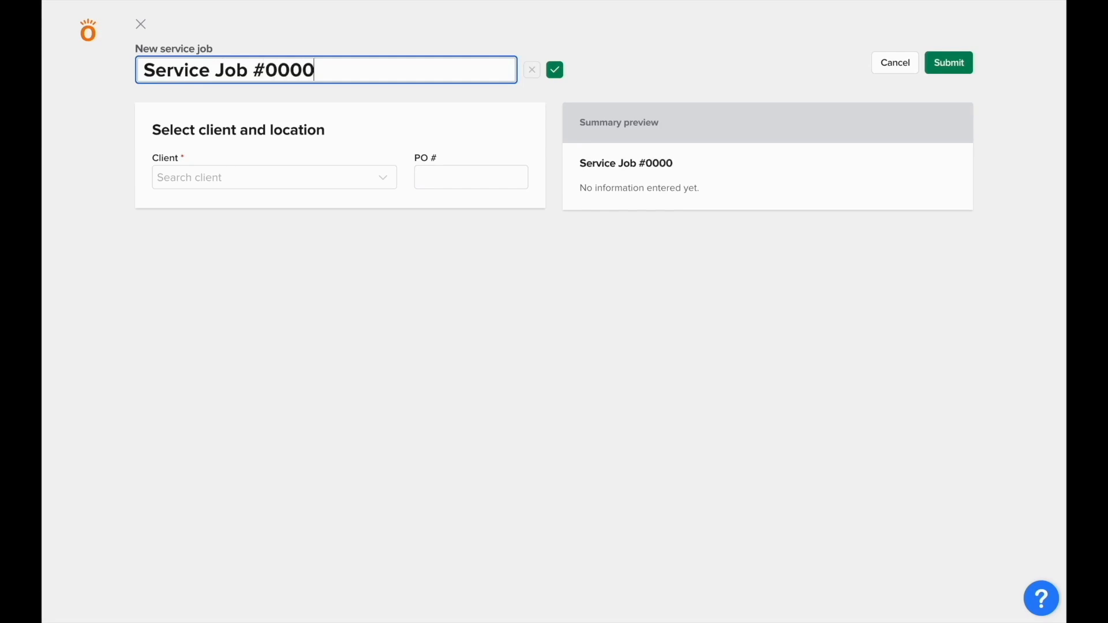
{"action": "left_click", "coordinate": [274, 97]}
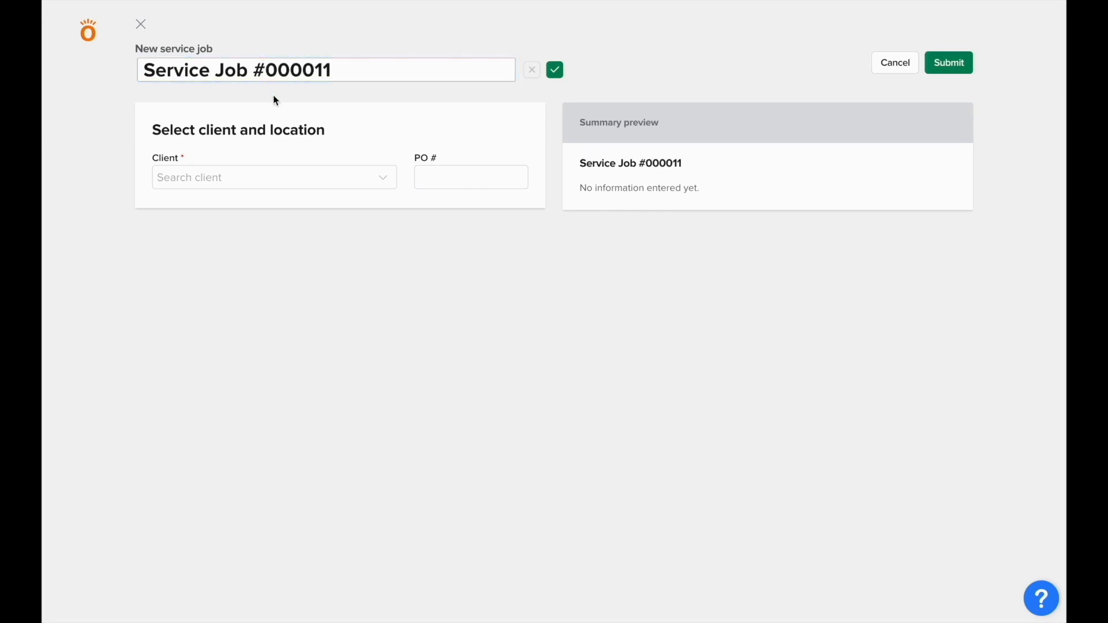
{"action": "left_click", "coordinate": [555, 72]}
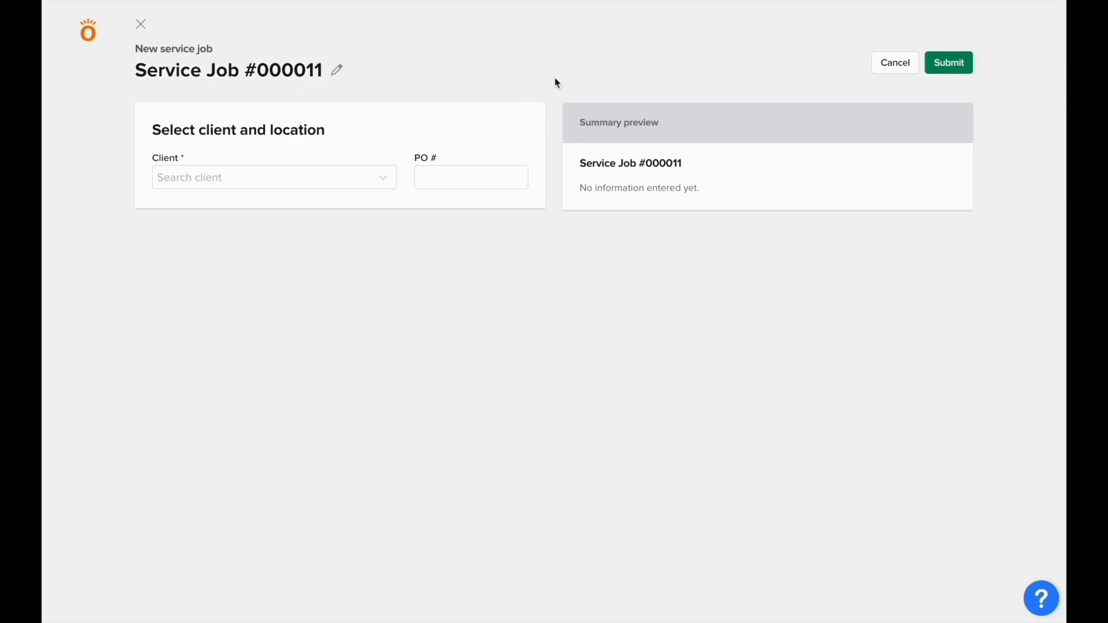
- Choose Flamigan Associated as the client and set the service location to a suggested Denver street address
{"action": "left_click", "coordinate": [351, 180]}
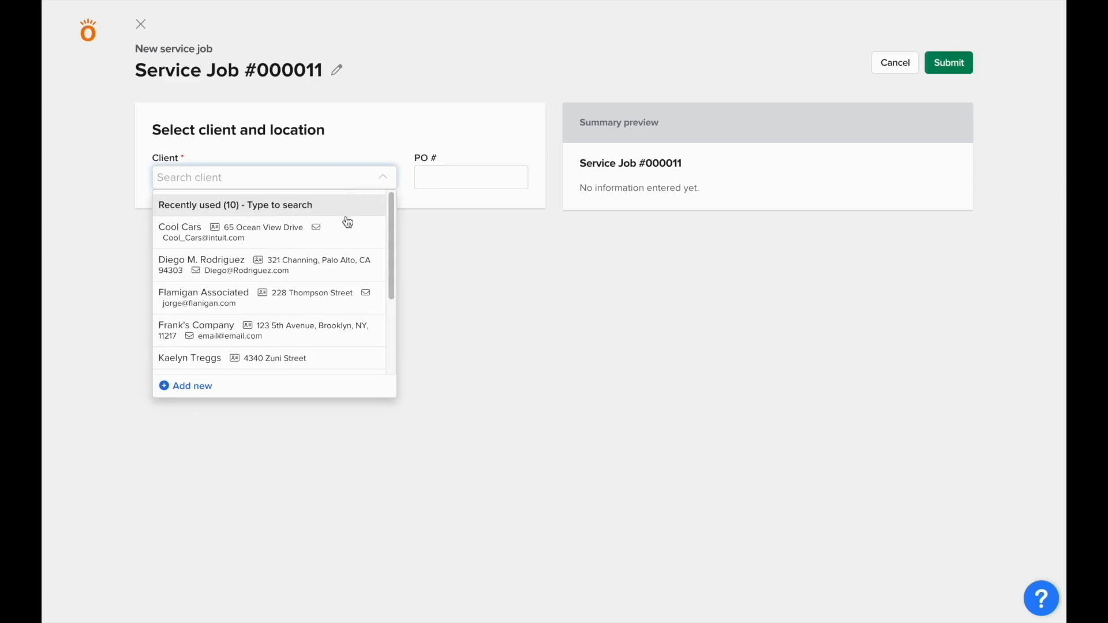
{"action": "left_click", "coordinate": [339, 313]}
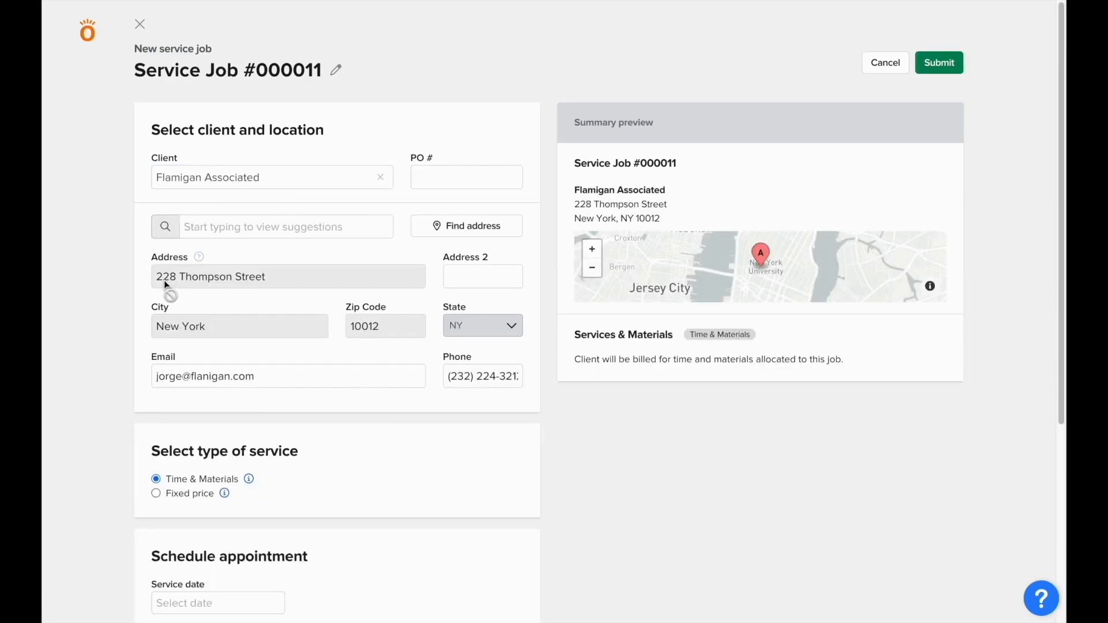
{"action": "left_click", "coordinate": [223, 228]}
{"action": "type", "text": "5"}
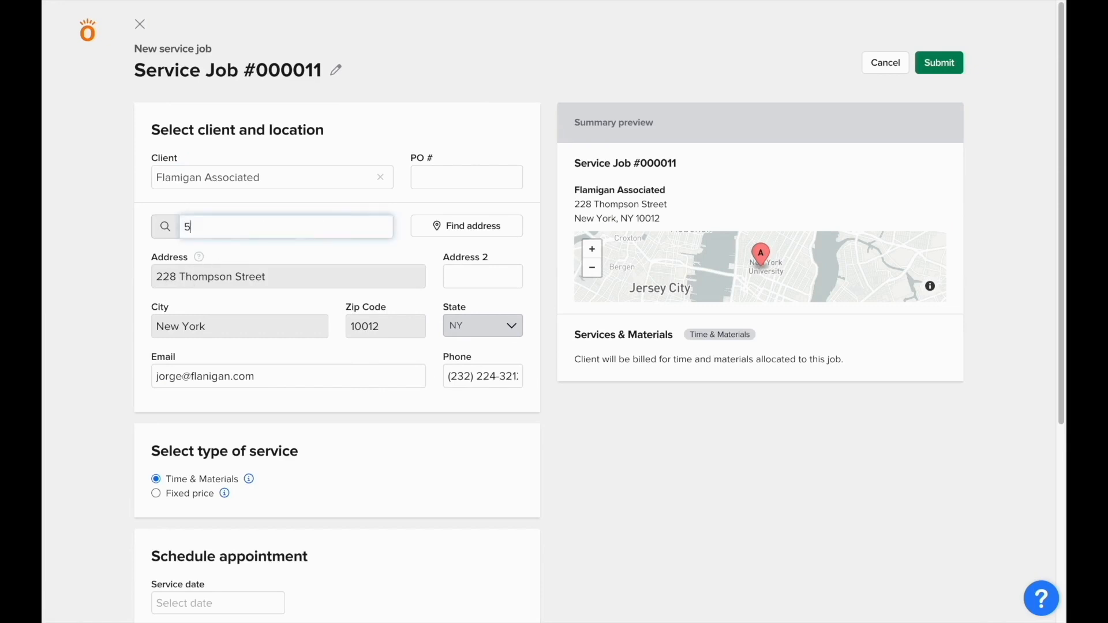
{"action": "type", "text": "25"}
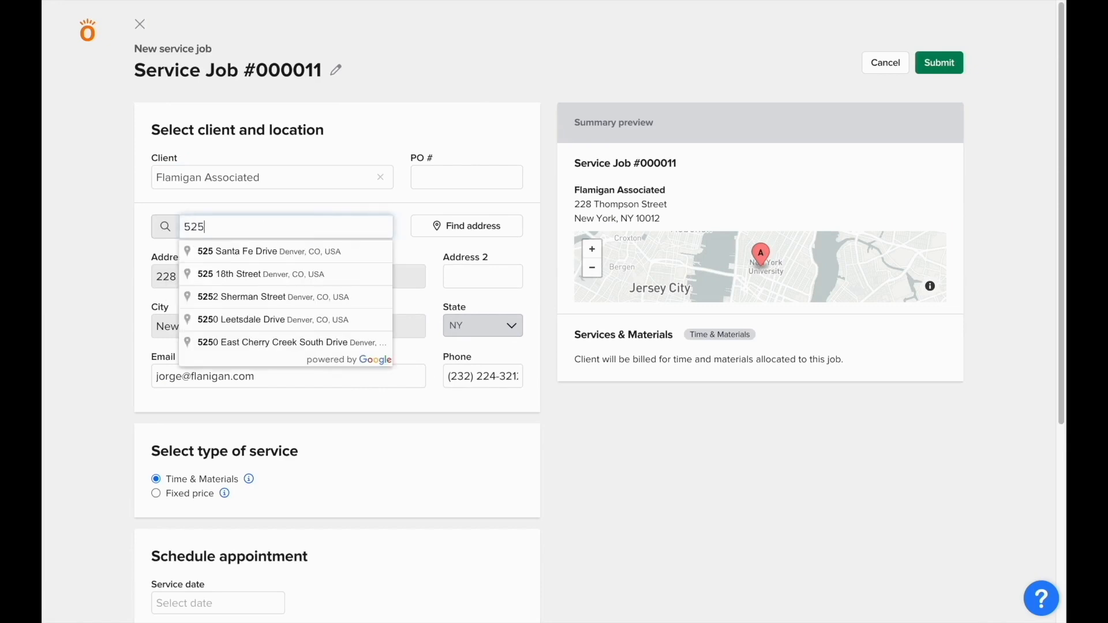
{"action": "left_click", "coordinate": [229, 252]}
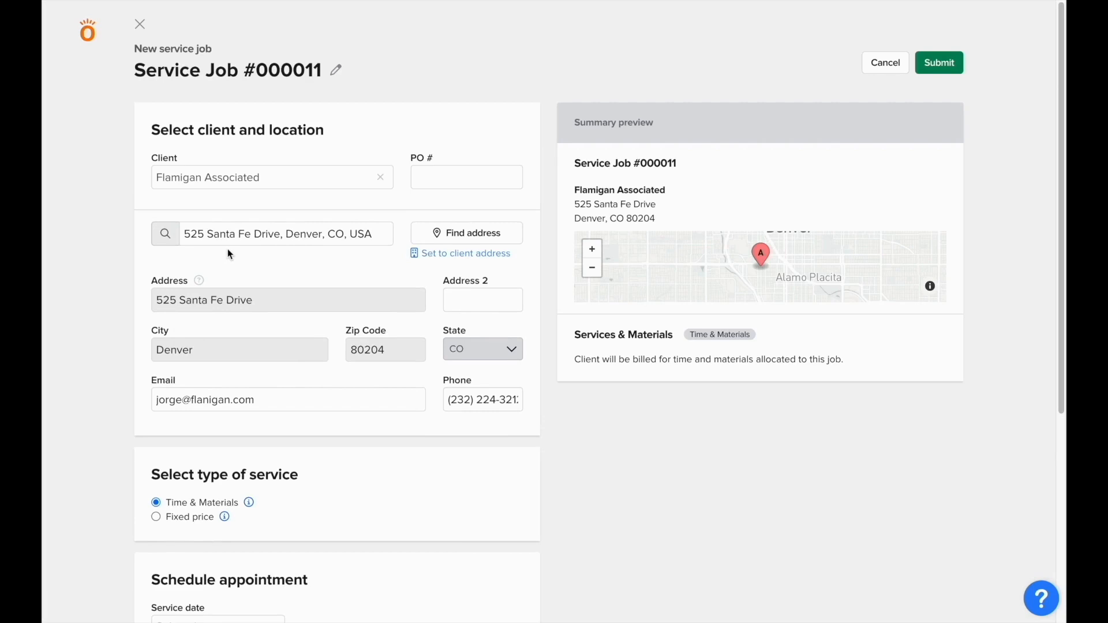
- Try the Fixed price service type with a Finishing item at $2,000, and return the type to Time & Materials
{"action": "scroll", "coordinate": [227, 253], "scroll_direction": "down", "scroll_amount": 3}
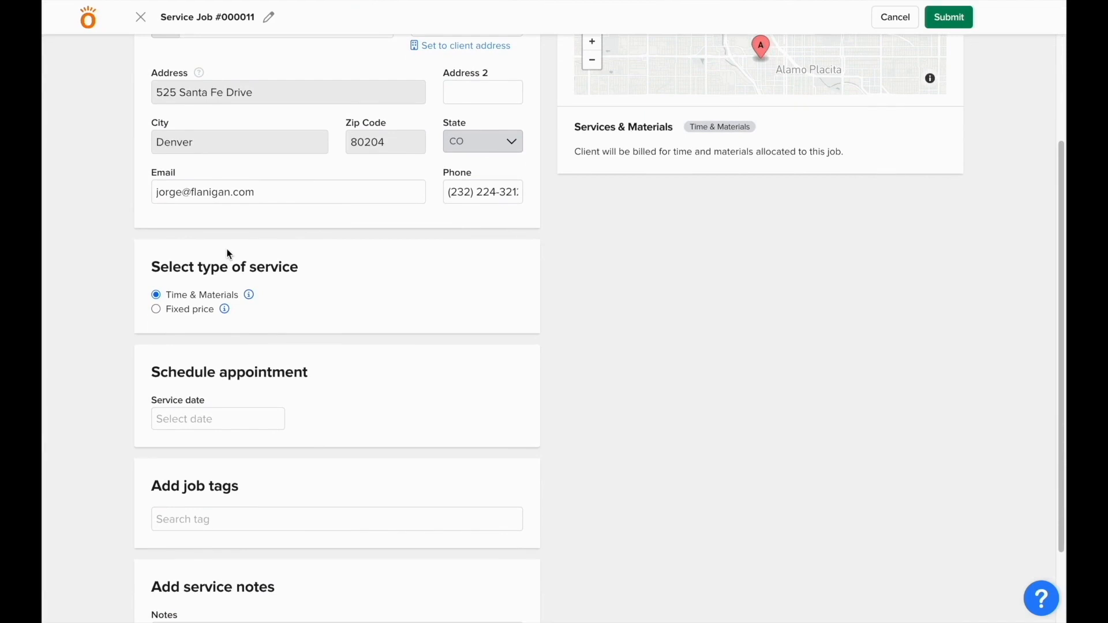
{"action": "mouse_move", "coordinate": [248, 297]}
{"action": "left_click", "coordinate": [155, 310]}
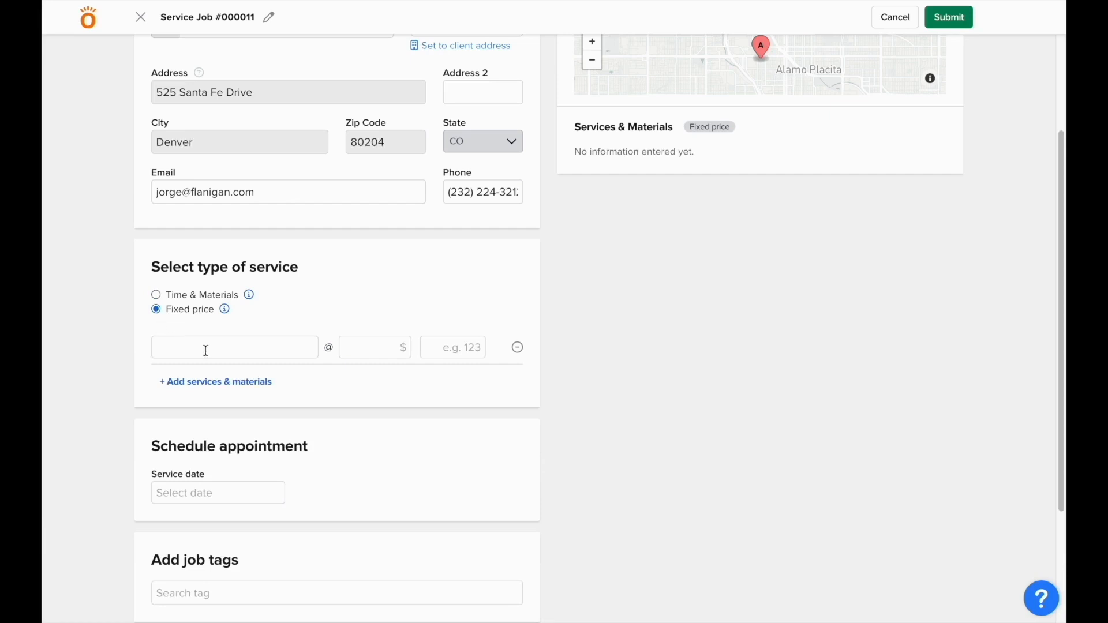
{"action": "left_click", "coordinate": [231, 351]}
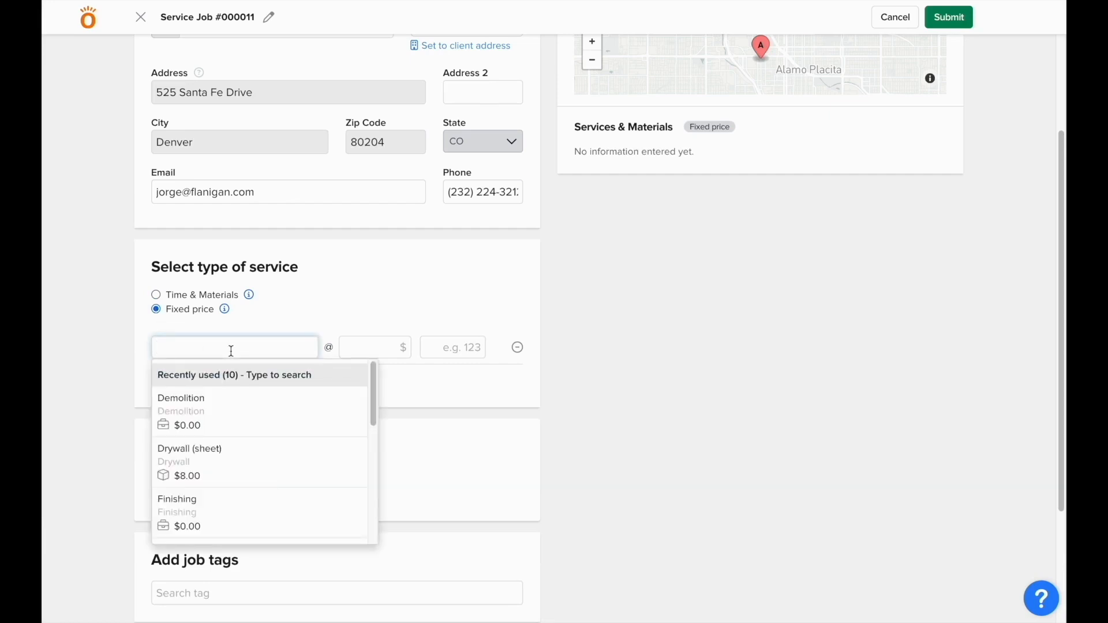
{"action": "left_click", "coordinate": [250, 514]}
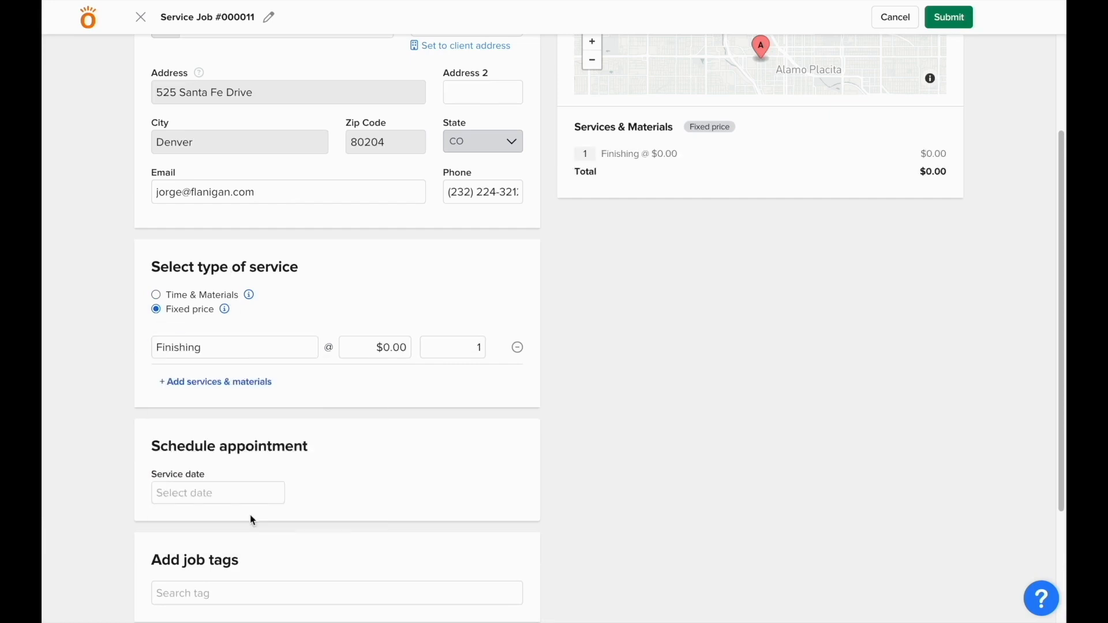
{"action": "left_click", "coordinate": [390, 352]}
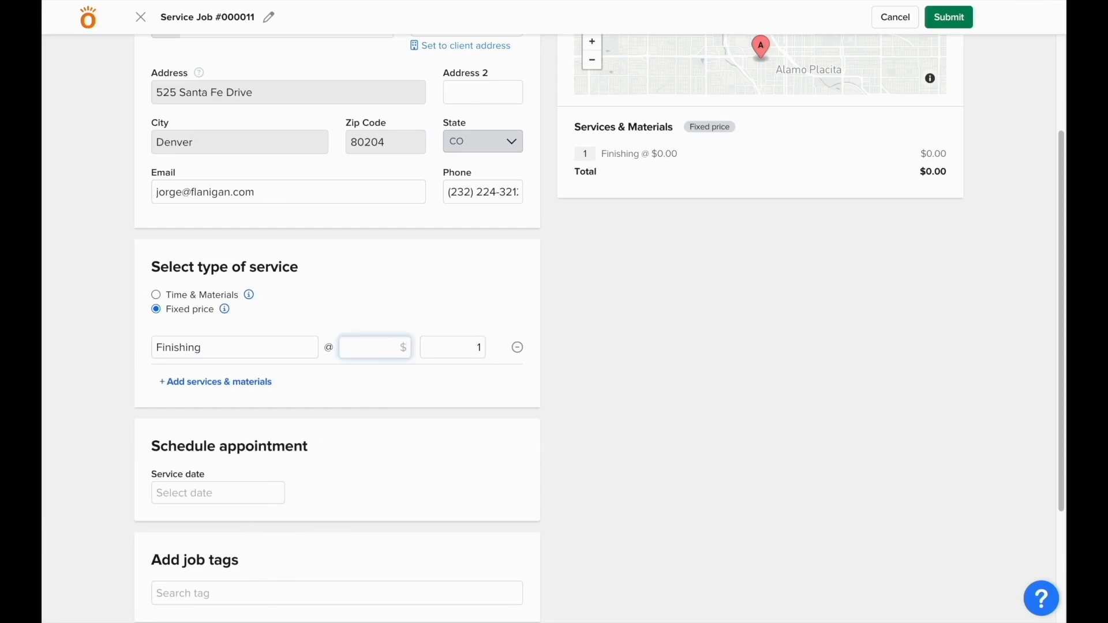
{"action": "type", "text": "2000"}
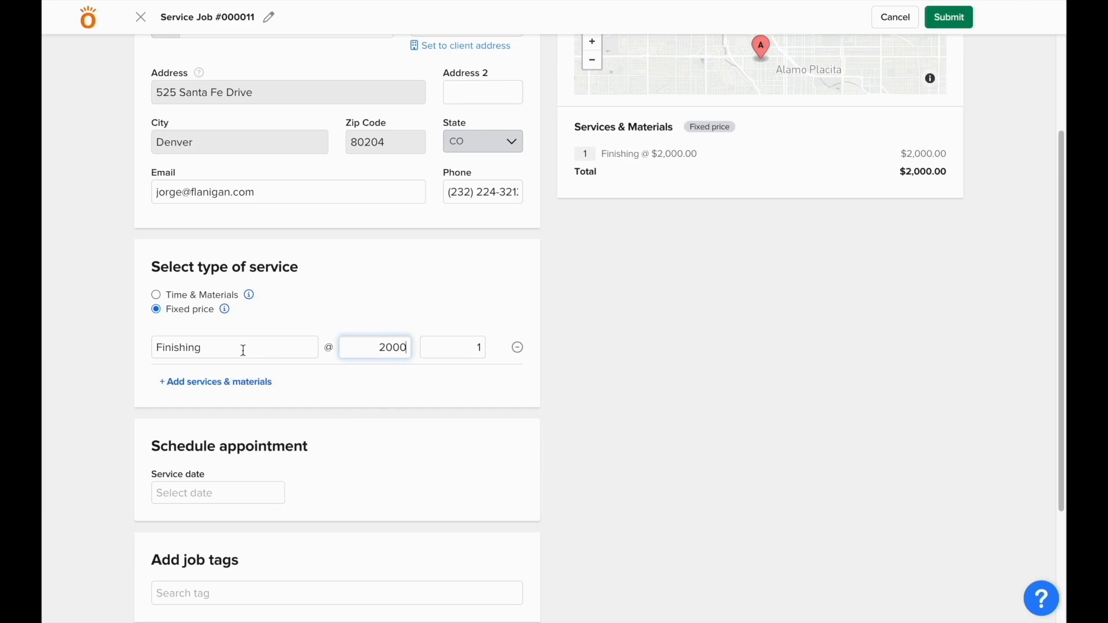
{"action": "left_click", "coordinate": [210, 295]}
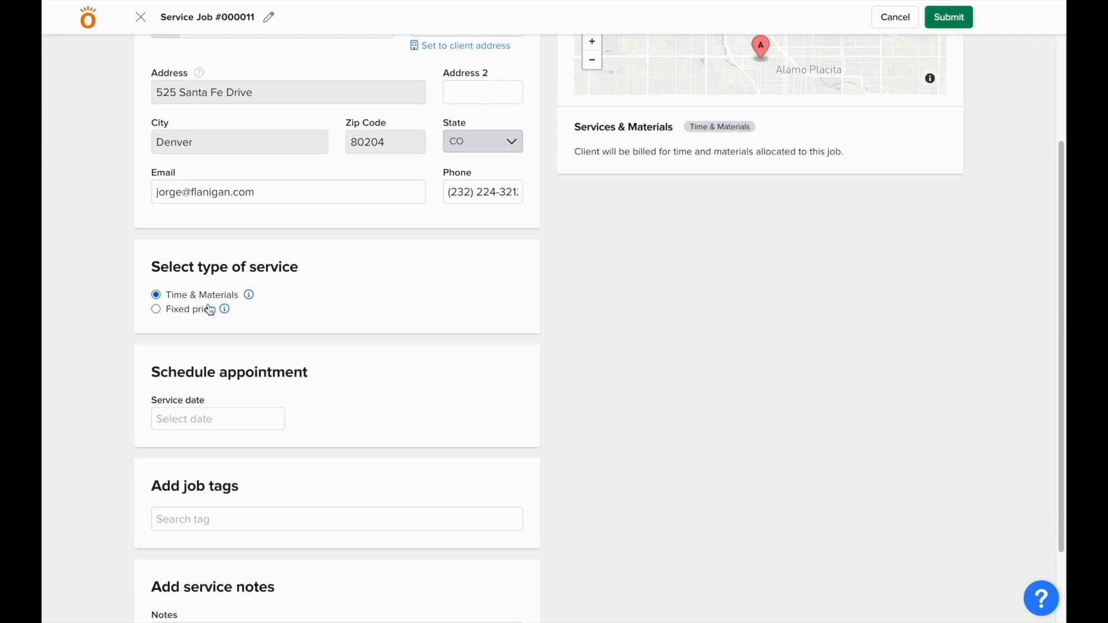
- Schedule the appointment for 06/21/23 and enable the client reminder
{"action": "left_click", "coordinate": [212, 422]}
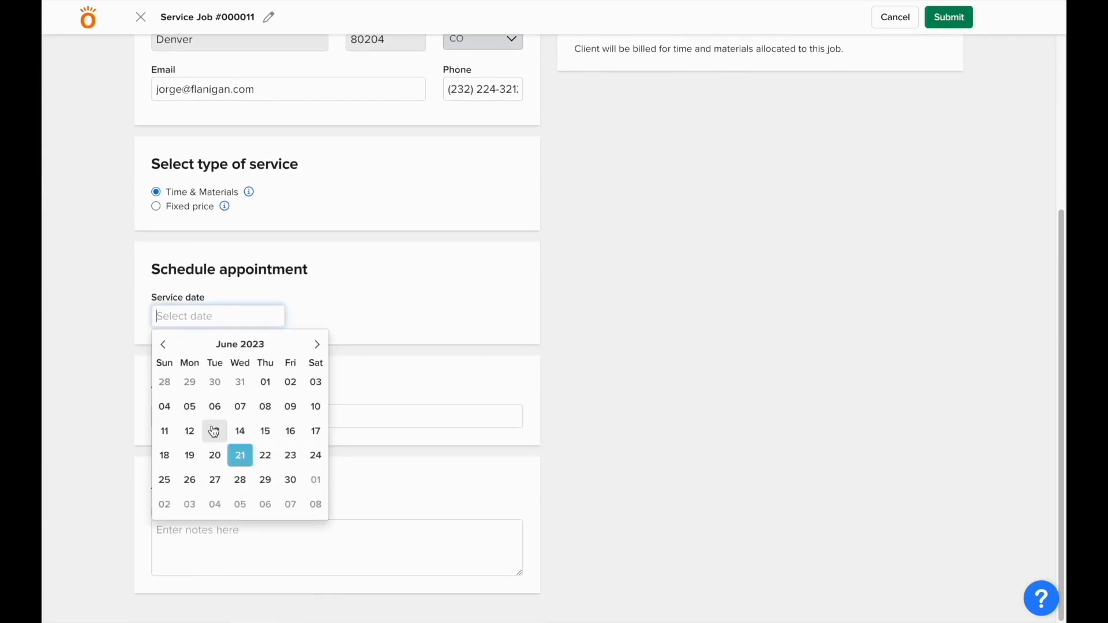
{"action": "left_click", "coordinate": [240, 456]}
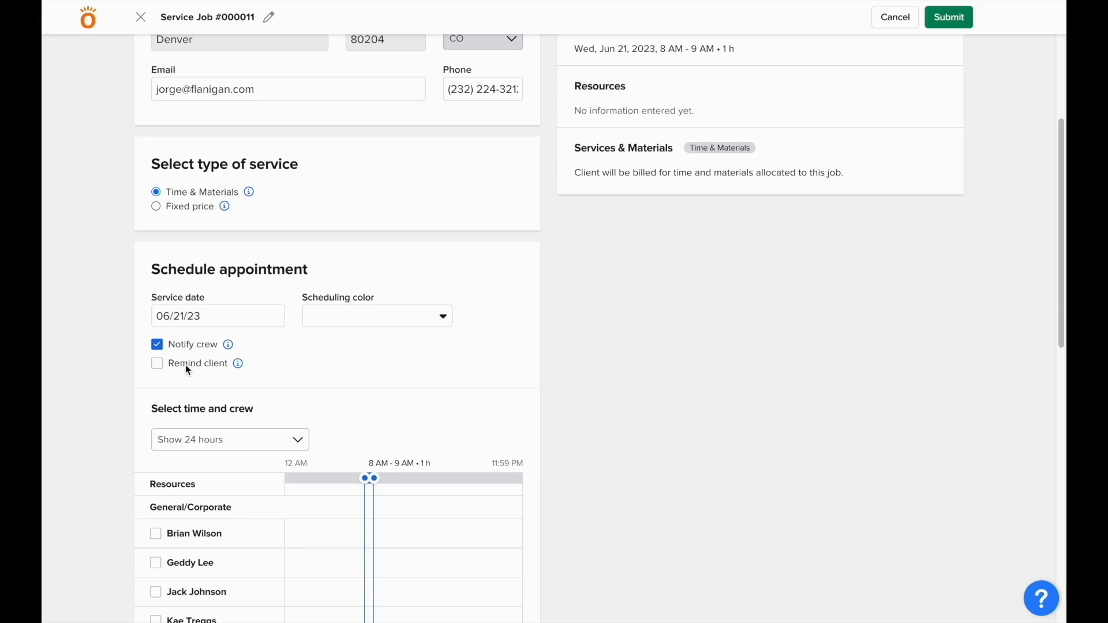
{"action": "left_click", "coordinate": [185, 365]}
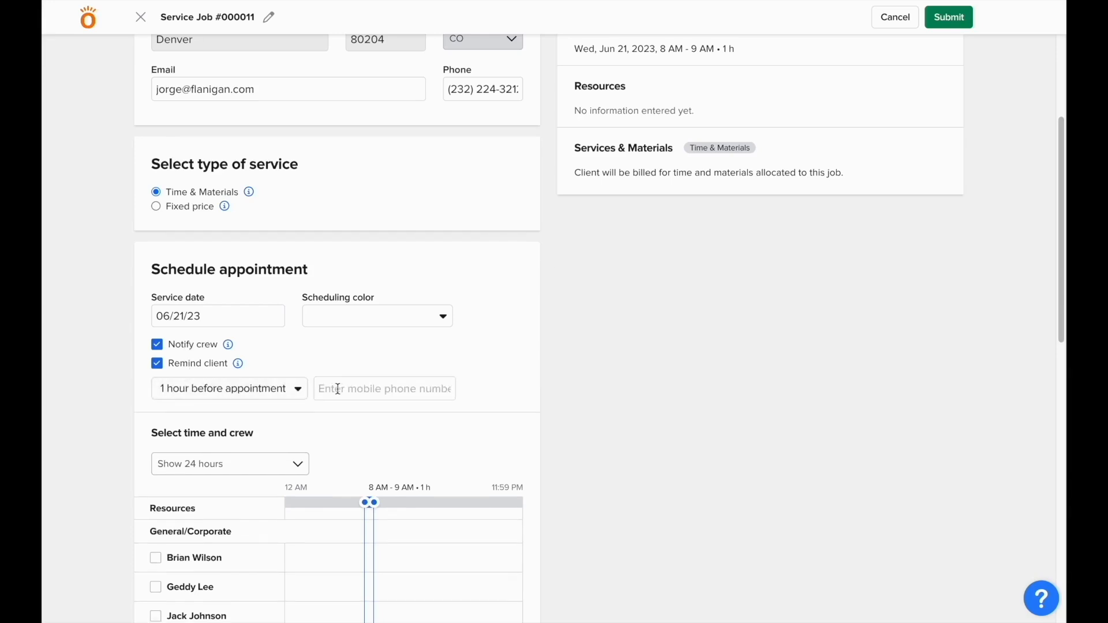
- Set the appointment time to 10 AM - 1 PM and assign the first and fifth General/Corporate crew members
{"action": "scroll", "coordinate": [338, 388], "scroll_direction": "down", "scroll_amount": 7}
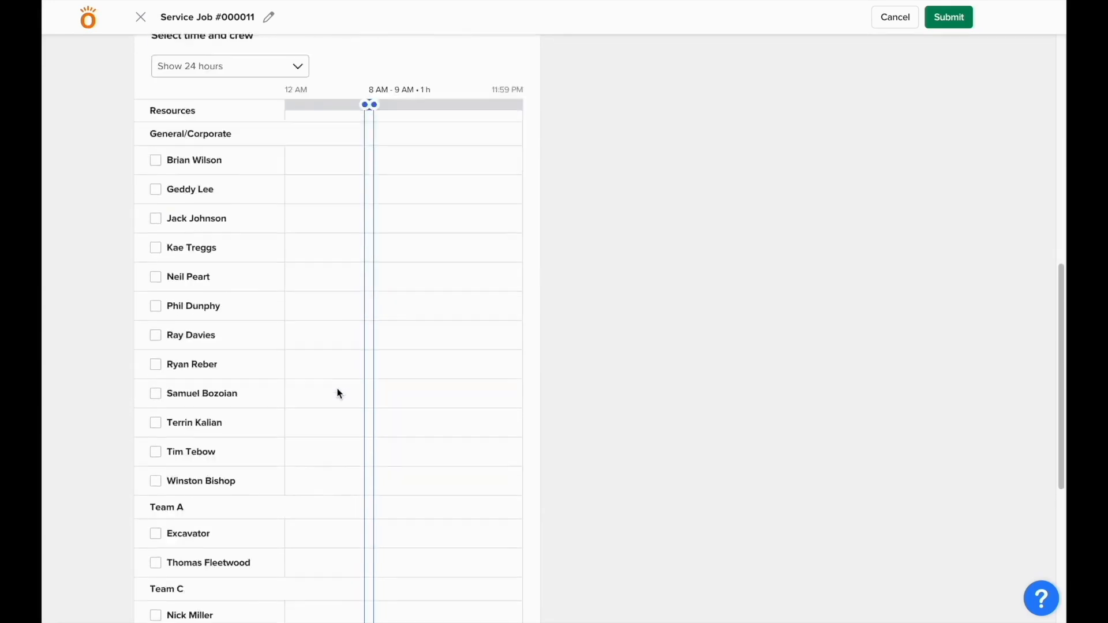
{"action": "scroll", "coordinate": [337, 394], "scroll_direction": "down", "scroll_amount": 1}
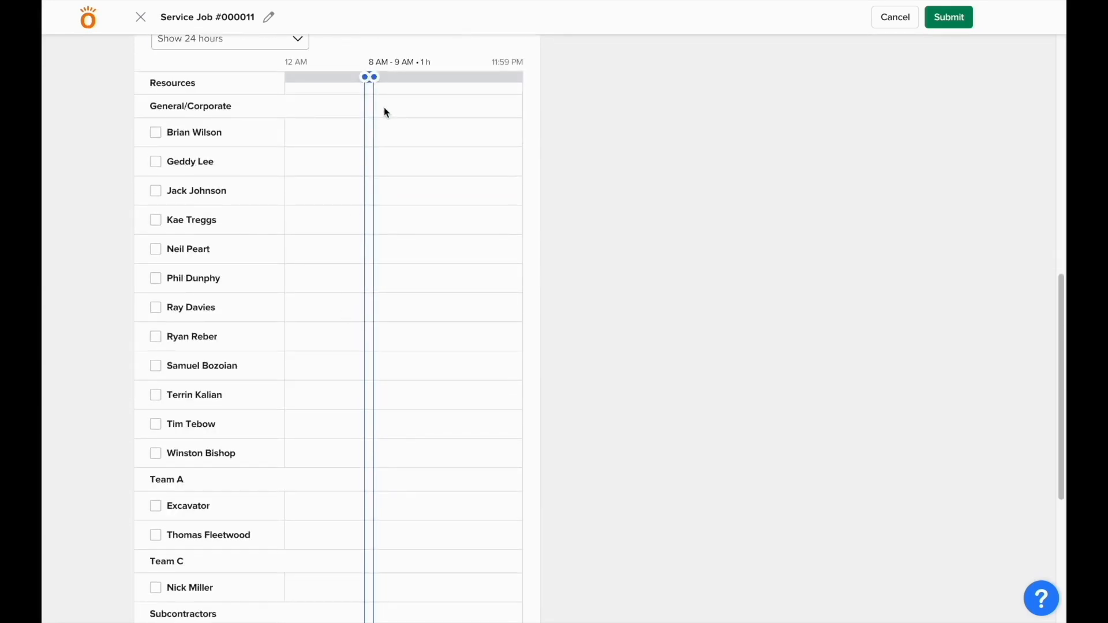
{"action": "left_click_drag", "start_coordinate": [377, 83], "coordinate": [414, 84]}
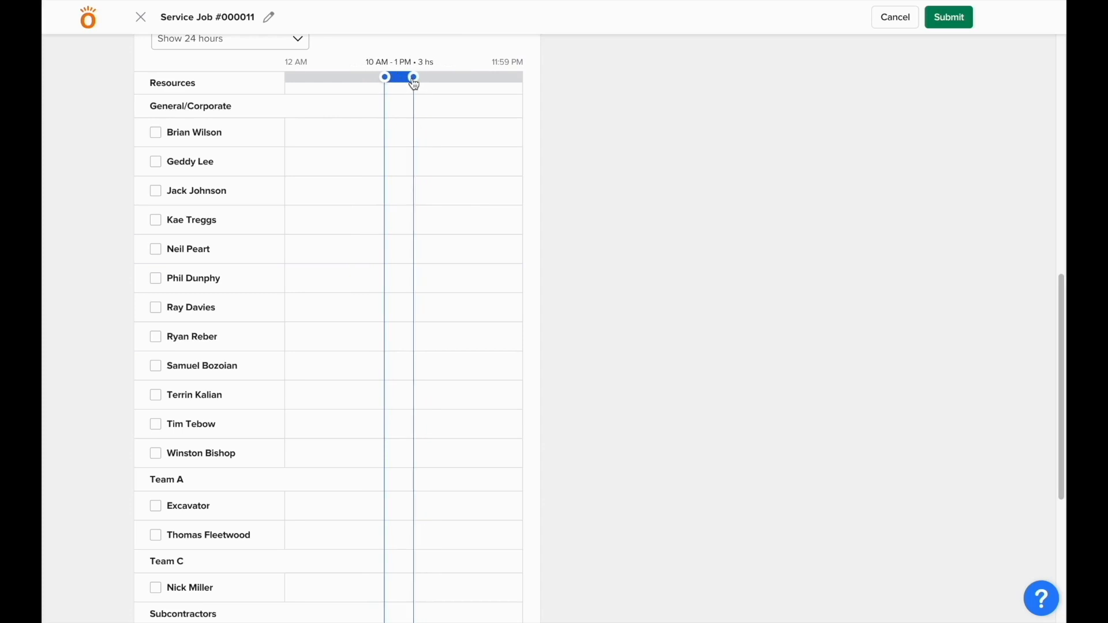
{"action": "left_click", "coordinate": [212, 136]}
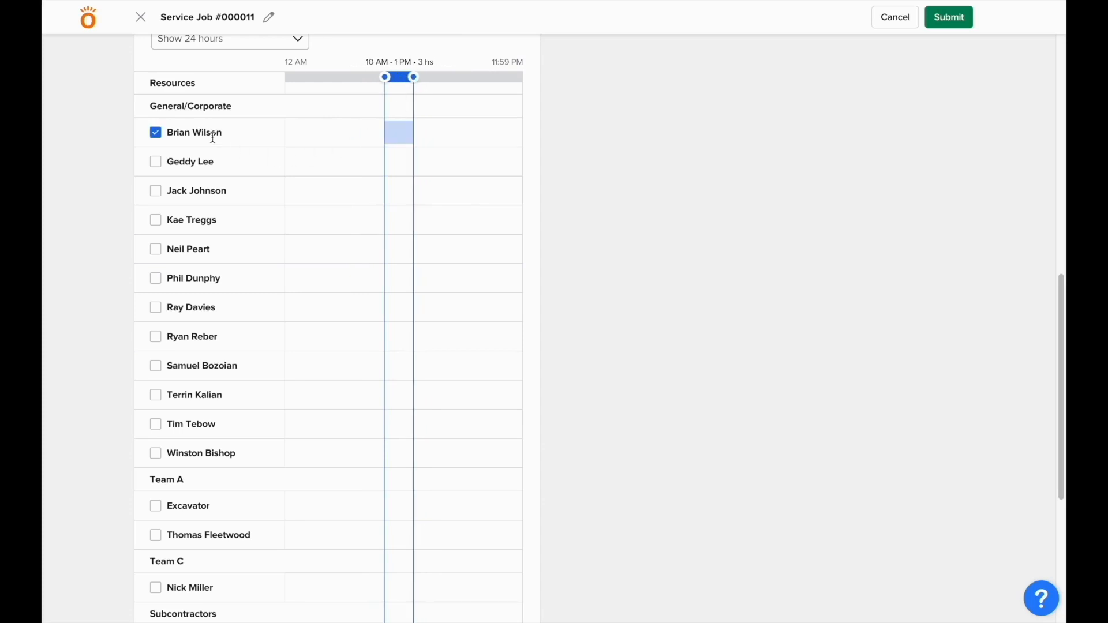
{"action": "left_click", "coordinate": [197, 245]}
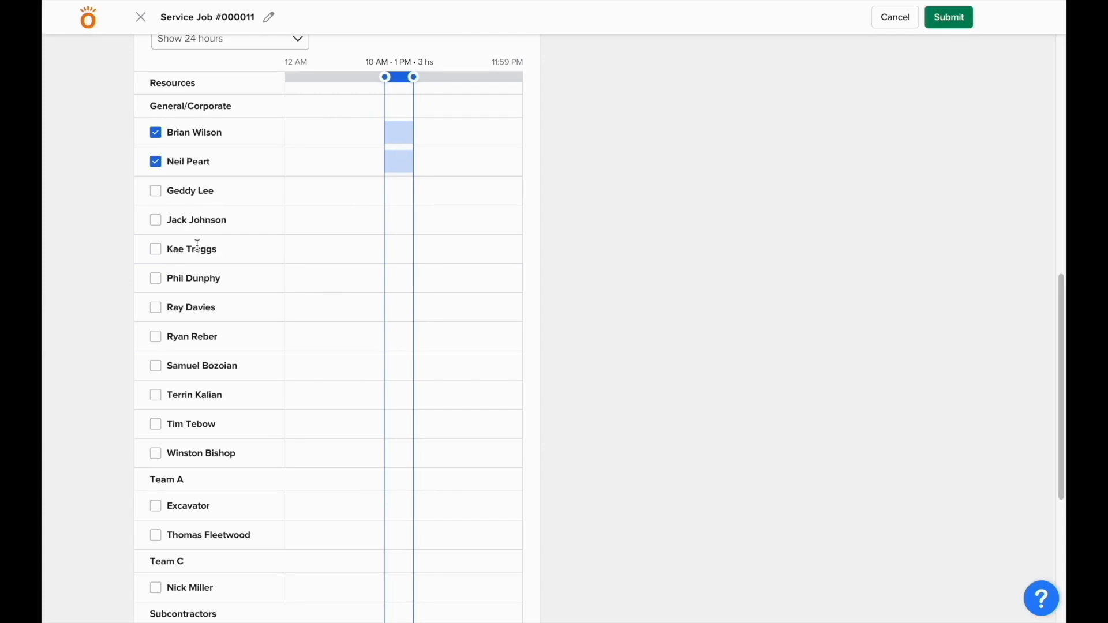
- Add the service note "Check on water heater and repair if necessary." and submit the service job
{"action": "scroll", "coordinate": [197, 245], "scroll_direction": "down", "scroll_amount": 6}
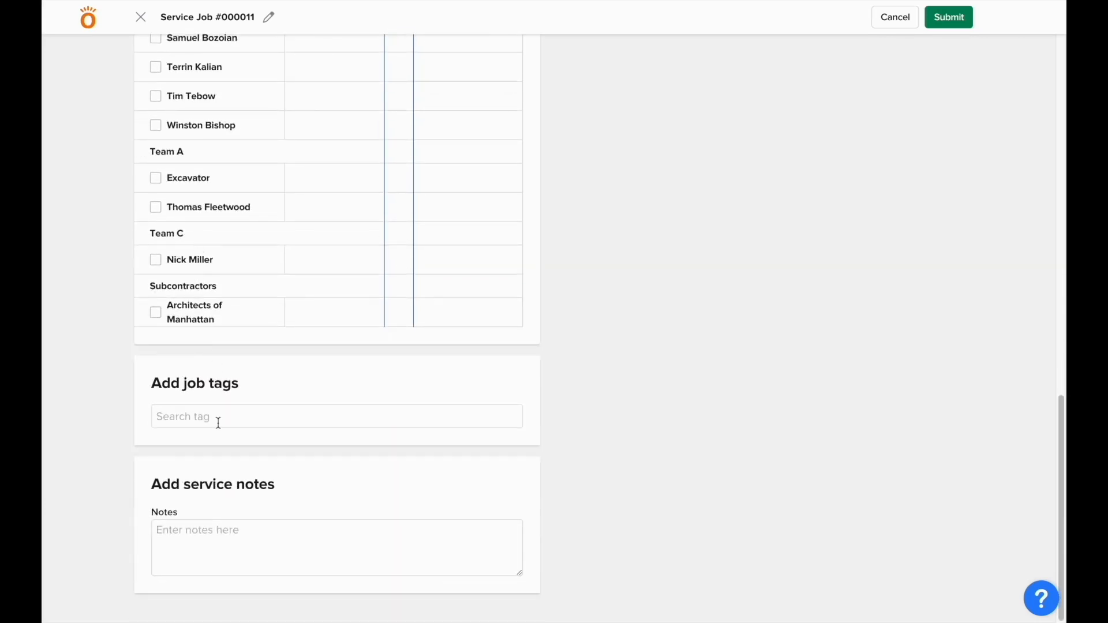
{"action": "left_click", "coordinate": [239, 545]}
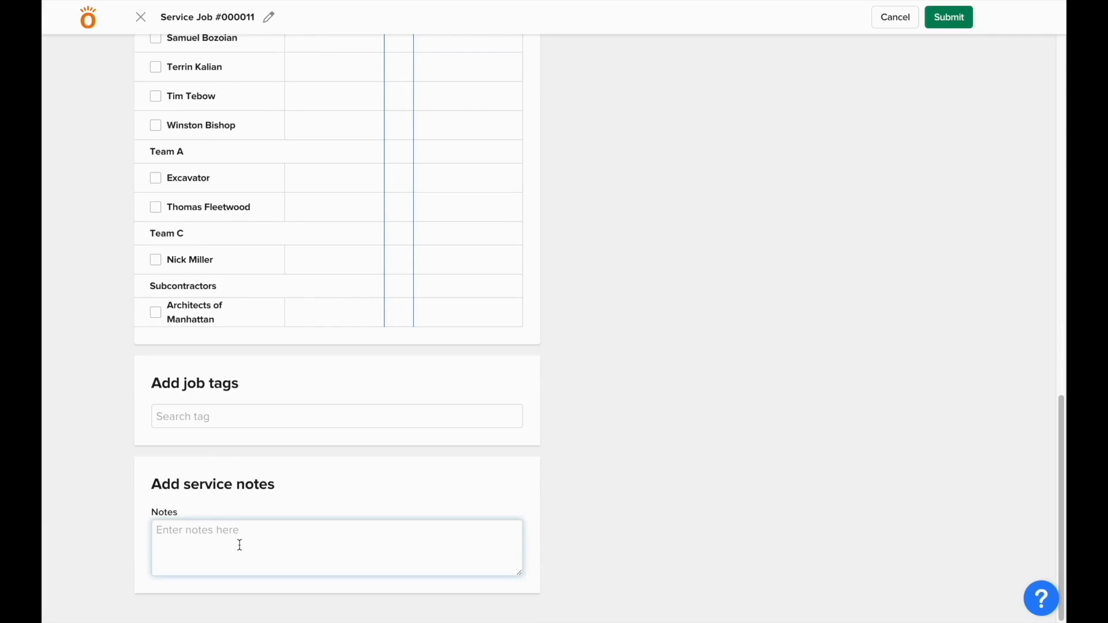
{"action": "type", "text": "Check on water heater and rep"}
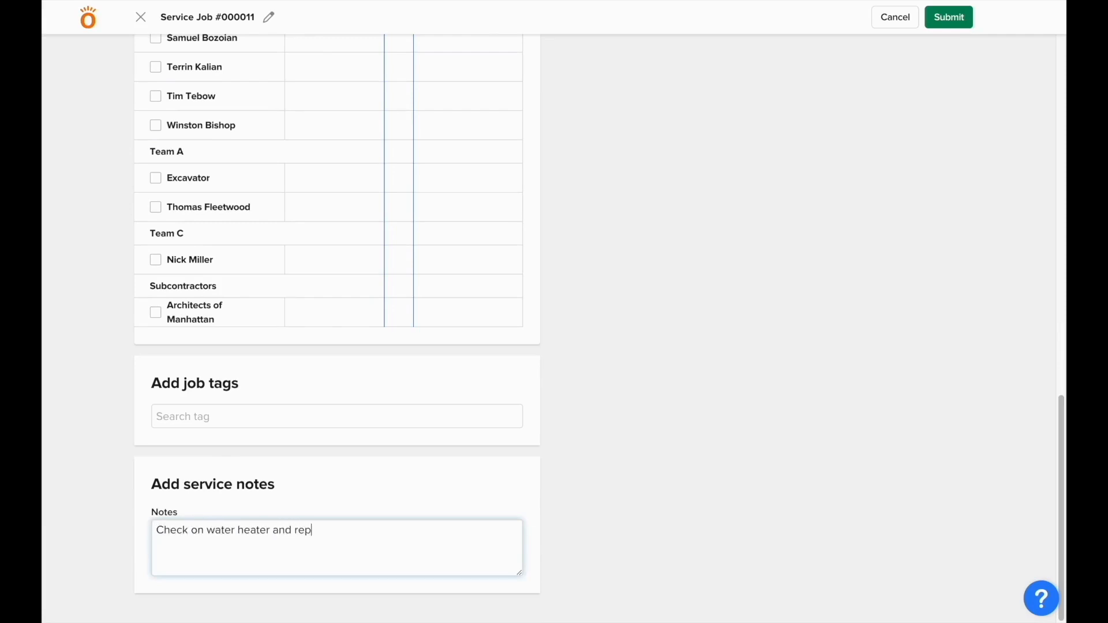
{"action": "type", "text": "air if necessary."}
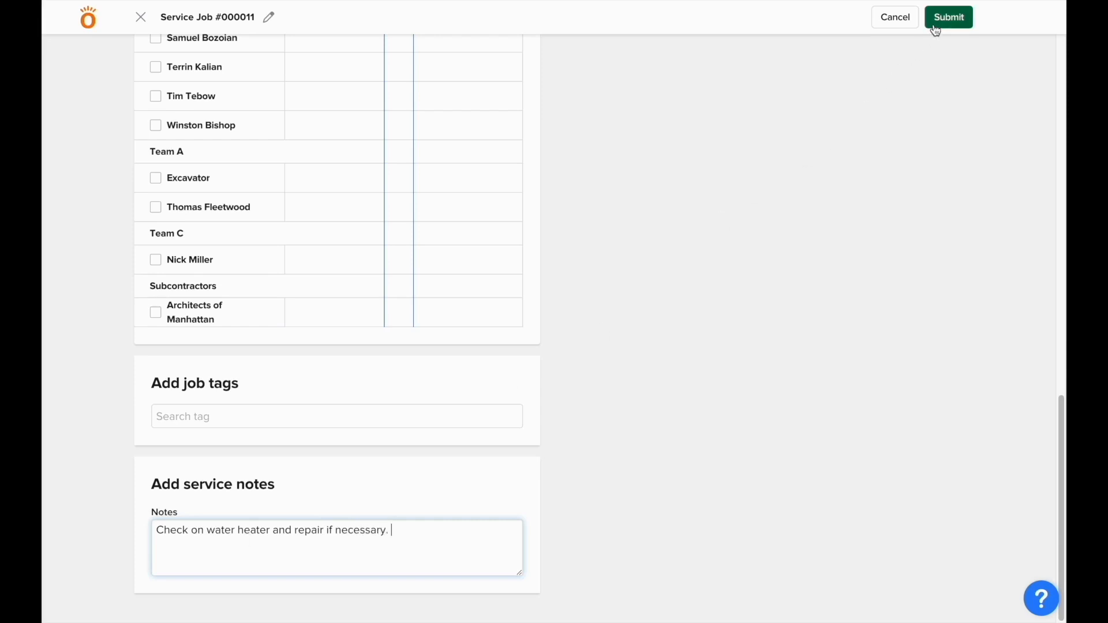
{"action": "left_click", "coordinate": [953, 19]}
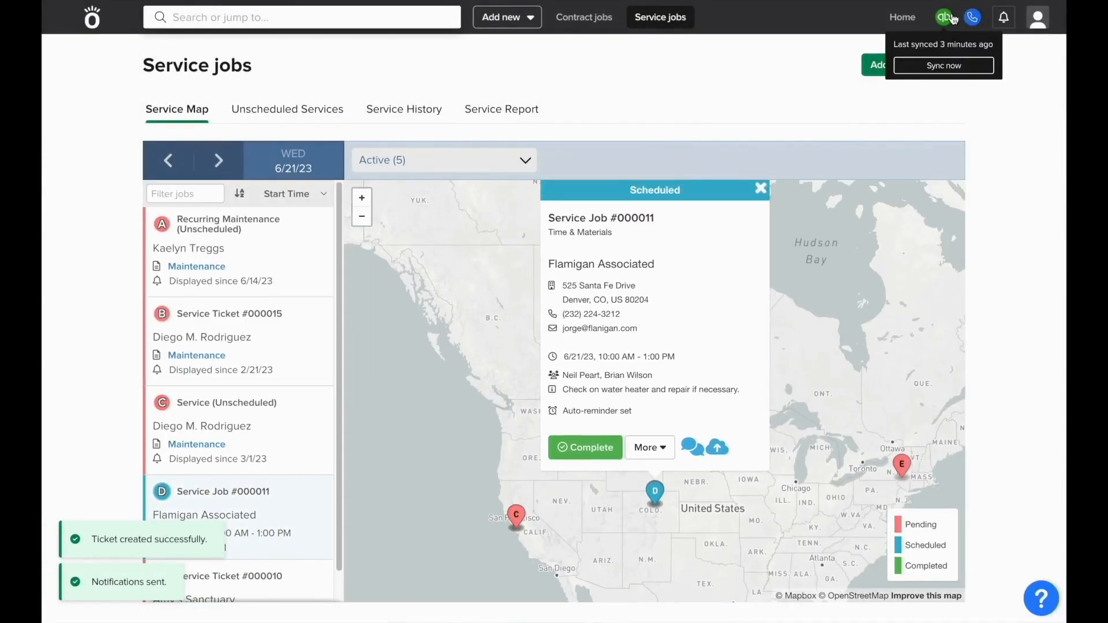
- Open the Allocate Materials form for Service Job #000011 from its card on the service map
{"action": "left_click_drag", "start_coordinate": [874, 192], "coordinate": [862, 252]}
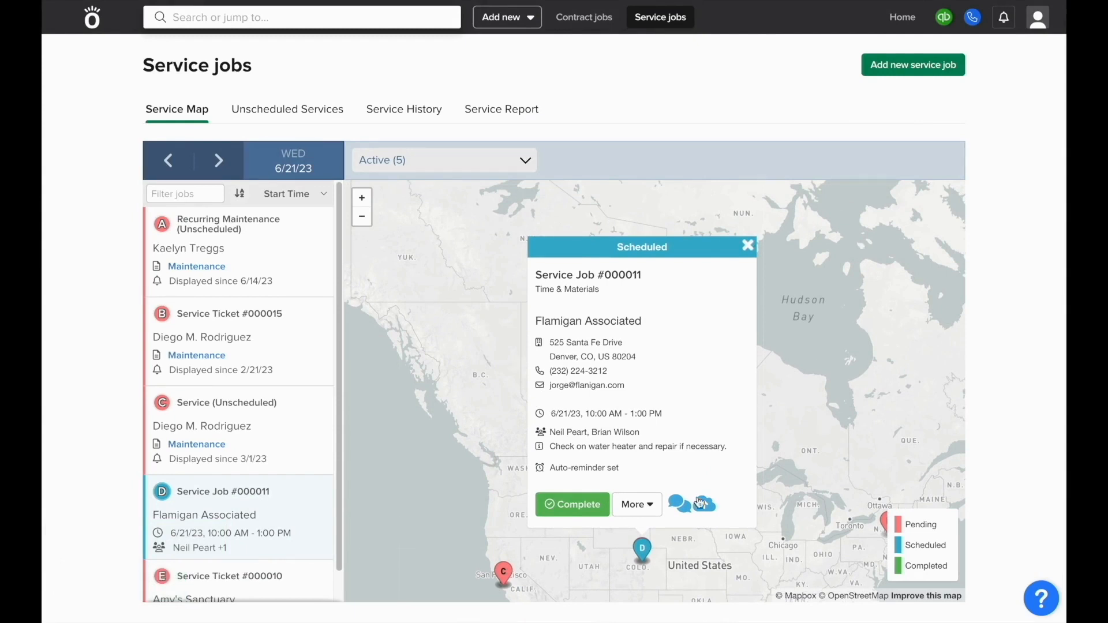
{"action": "left_click", "coordinate": [646, 513]}
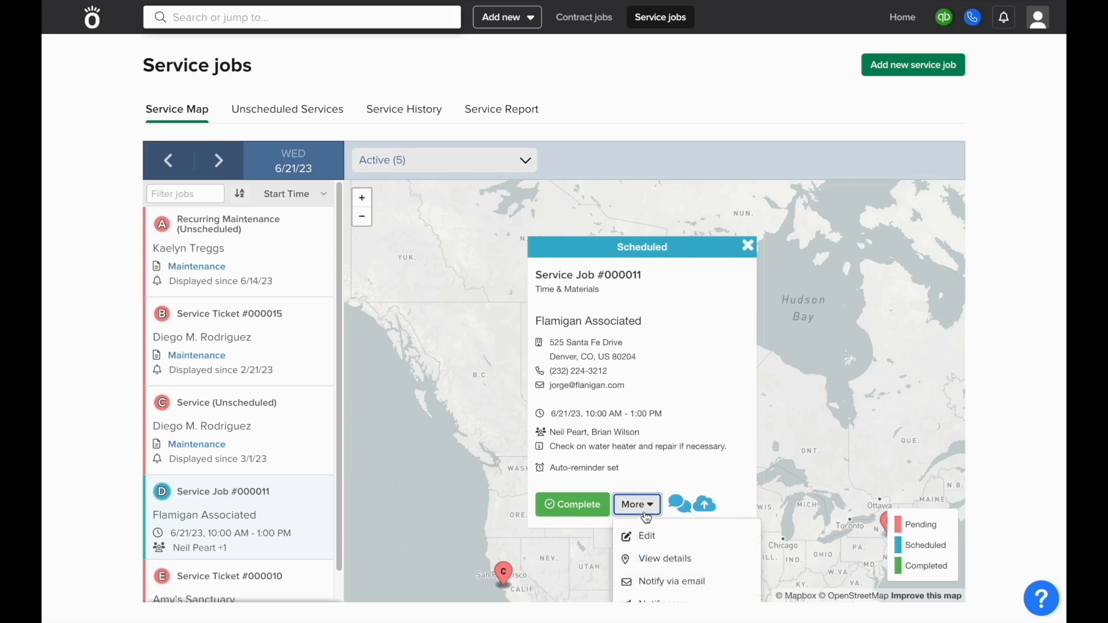
{"action": "left_click_drag", "start_coordinate": [790, 463], "coordinate": [785, 315]}
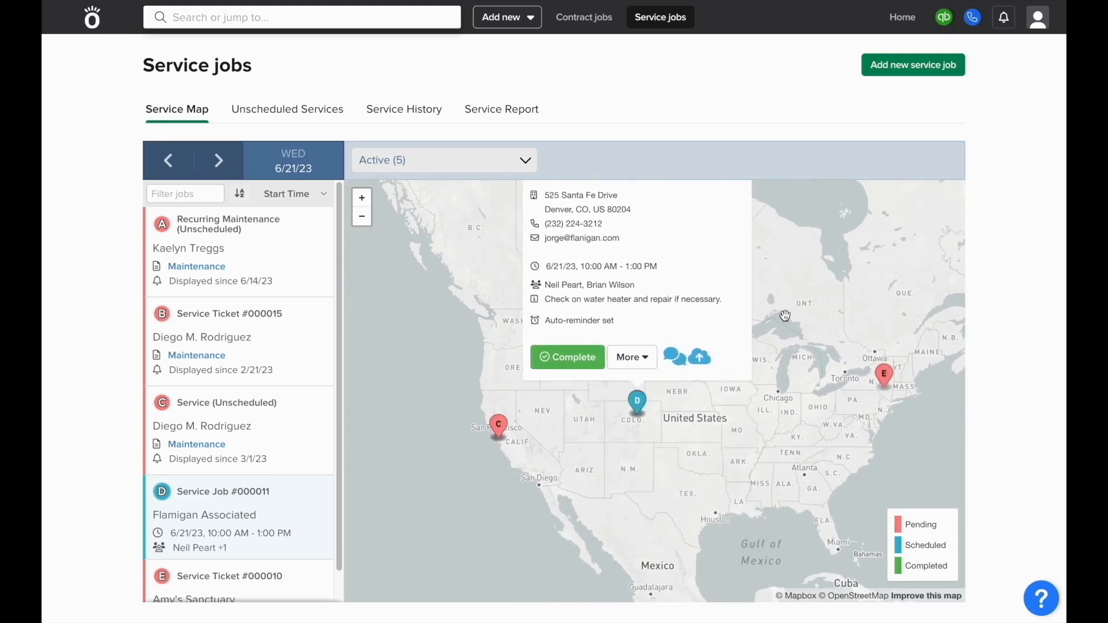
{"action": "left_click", "coordinate": [627, 364]}
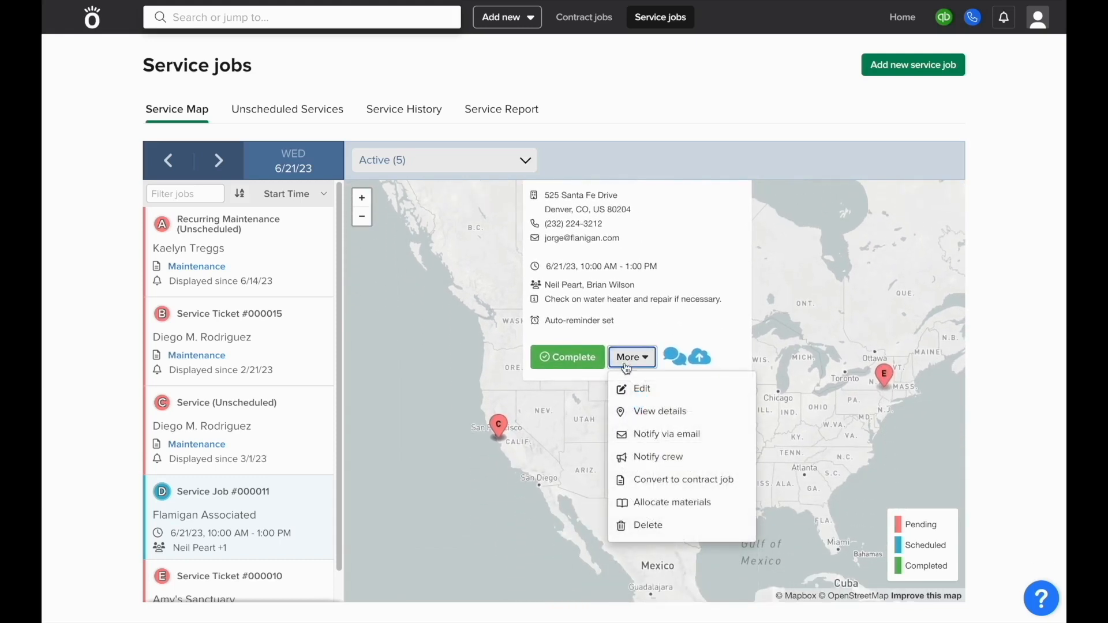
{"action": "left_click", "coordinate": [646, 510]}
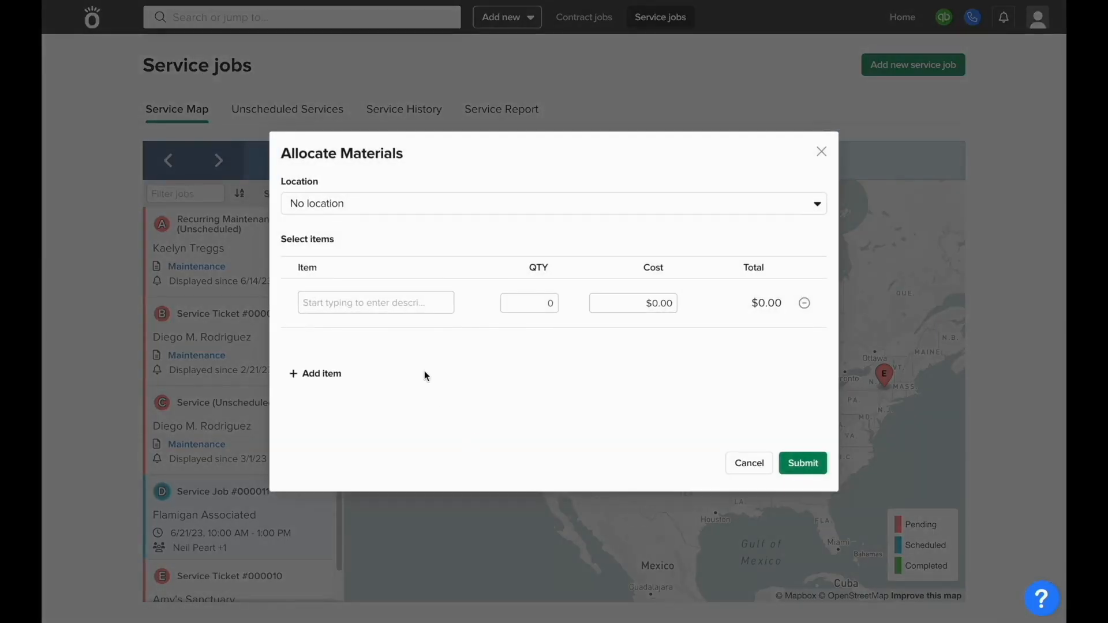
- Allocate one Materials item at a cost of $120 to Service Job #000011 and submit the allocation
{"action": "left_click", "coordinate": [434, 301]}
{"action": "type", "text": "Materi"}
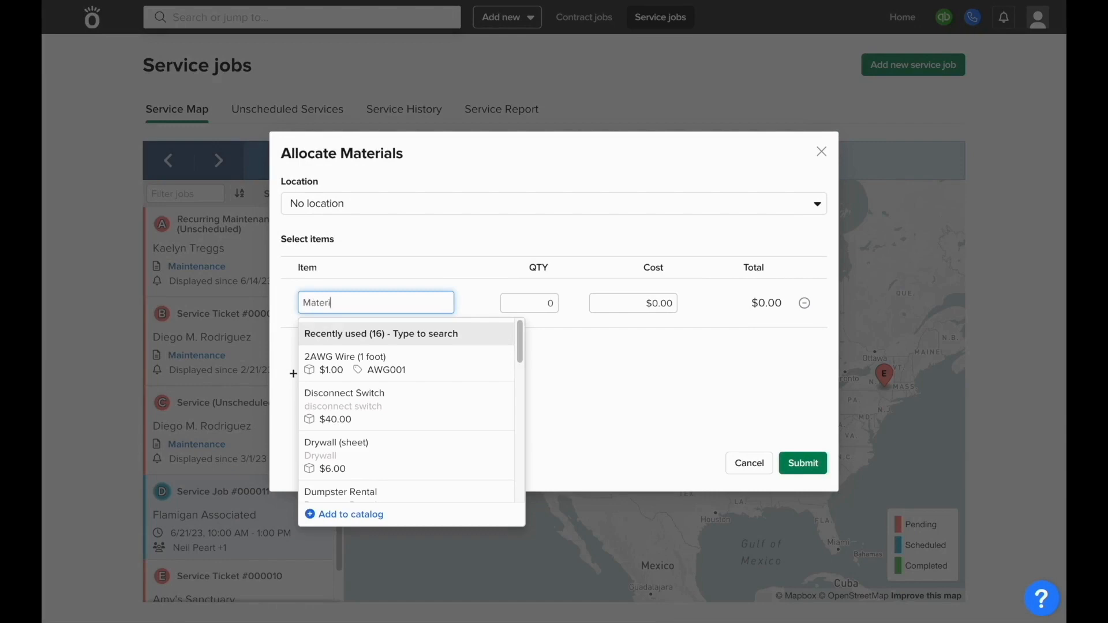
{"action": "type", "text": "als"}
{"action": "key", "text": "Tab"}
{"action": "type", "text": "1"}
{"action": "key", "text": "Tab"}
{"action": "type", "text": "1"}
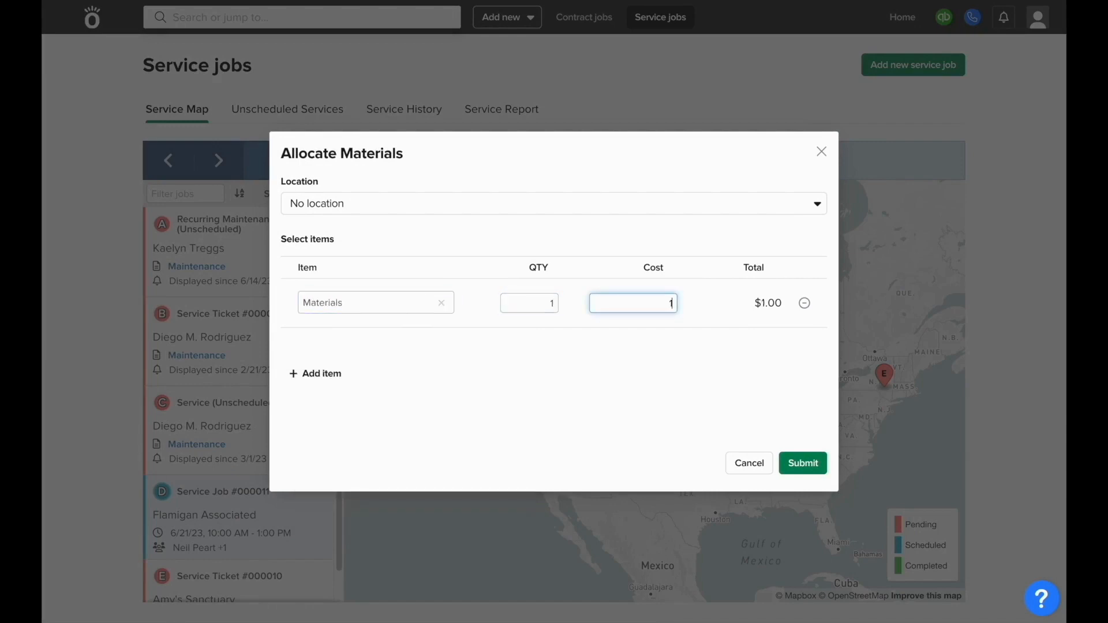
{"action": "type", "text": "20"}
{"action": "left_click", "coordinate": [803, 461]}
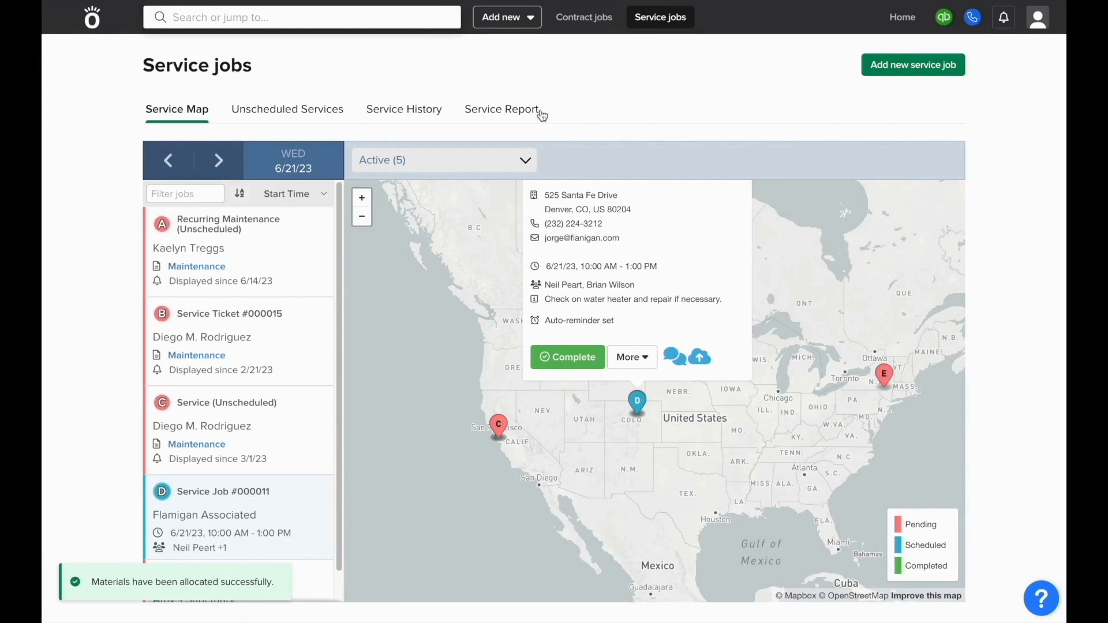
- Start a new time entry and display the timesheet of the first crew member listed on Service Job #000011
{"action": "left_click", "coordinate": [528, 25]}
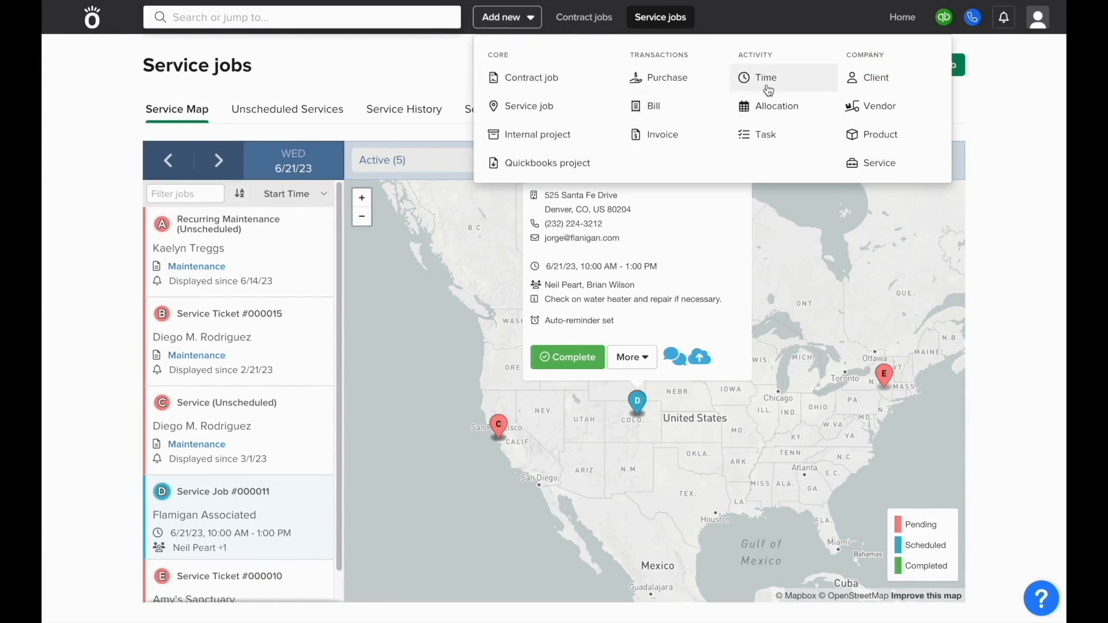
{"action": "left_click", "coordinate": [767, 86]}
{"action": "left_click", "coordinate": [448, 160]}
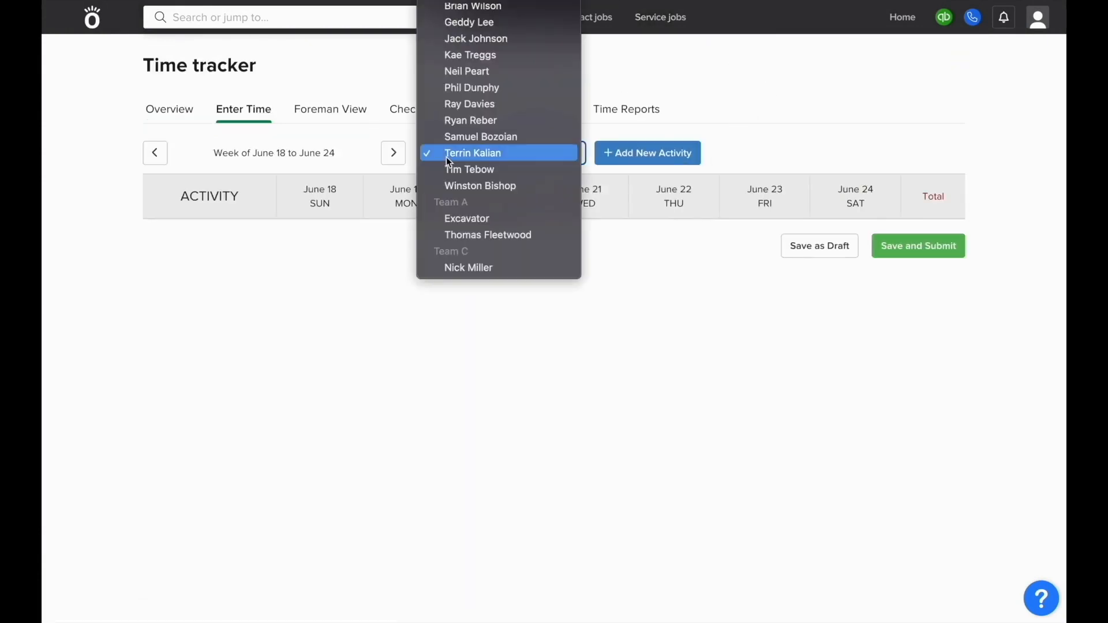
{"action": "key", "text": "n"}
{"action": "key", "text": "Return"}
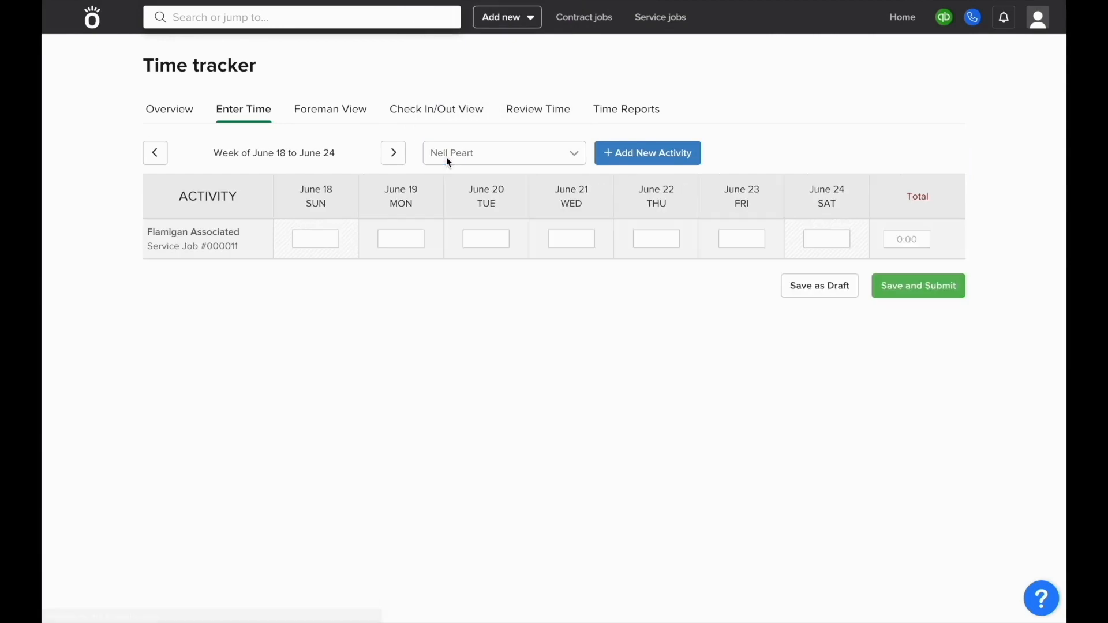
- Log 2 billable hours on June 21 for Service Job #000011 and submit the timesheet
{"action": "left_click", "coordinate": [563, 247]}
{"action": "type", "text": "2"}
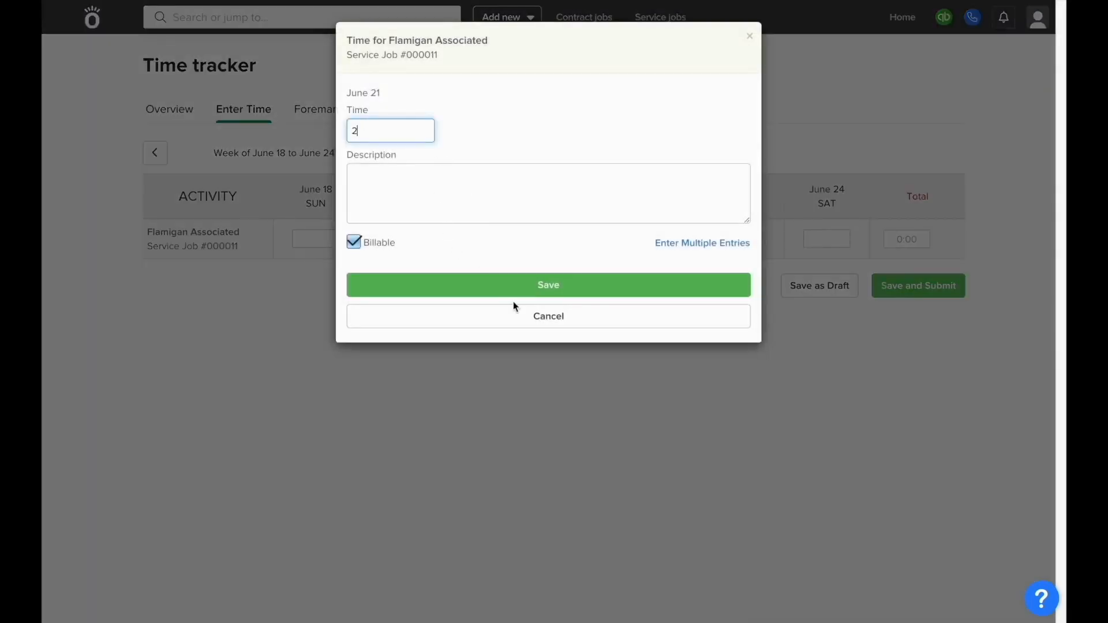
{"action": "left_click", "coordinate": [519, 297]}
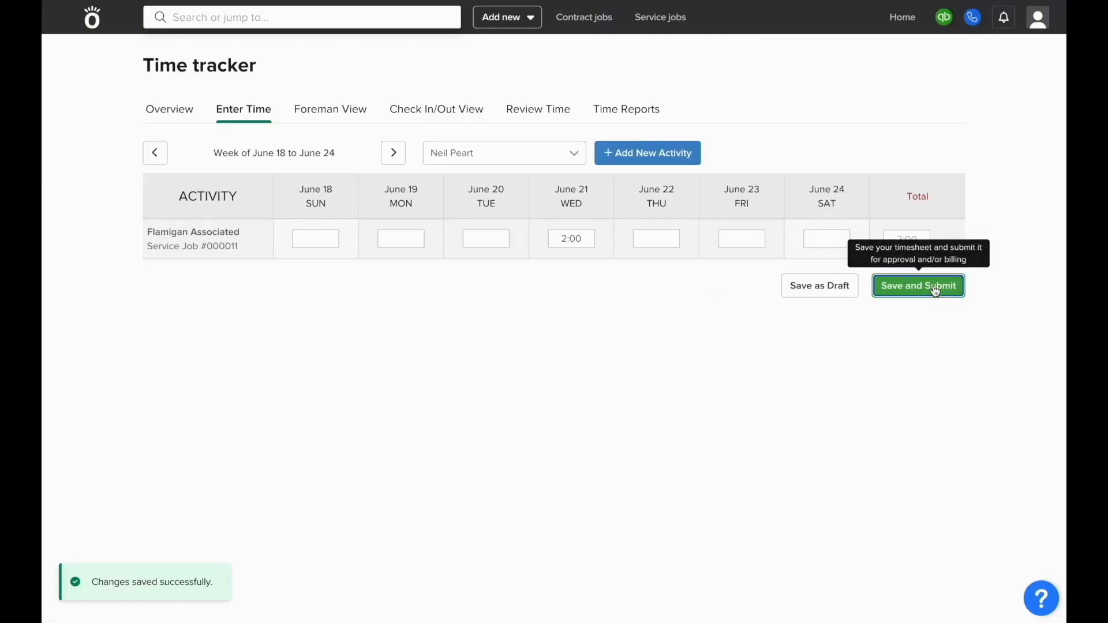
{"action": "left_click", "coordinate": [912, 287]}
{"action": "left_click", "coordinate": [684, 120]}
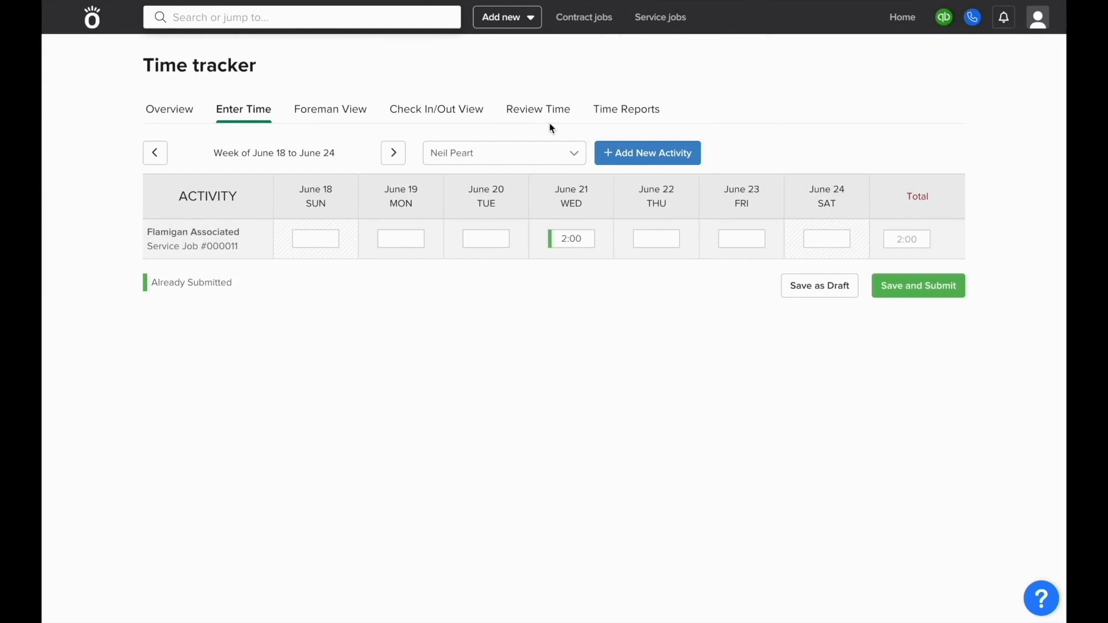
- Mark Service Job #000011 as complete on the service map, and approve its time entry while creating its invoice
{"action": "left_click", "coordinate": [657, 19]}
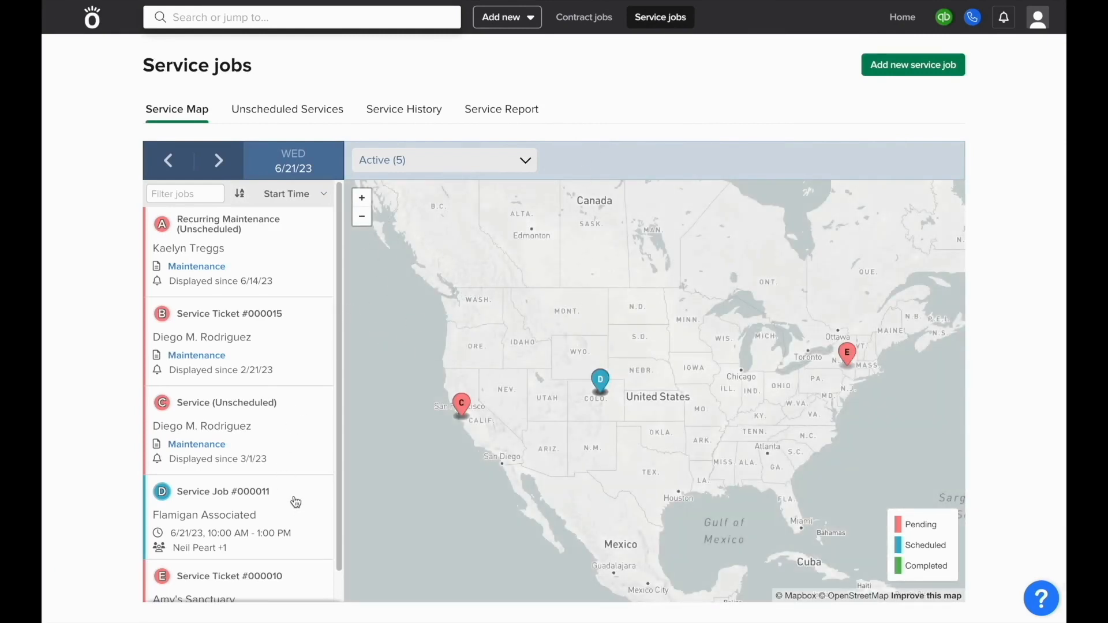
{"action": "left_click", "coordinate": [293, 507]}
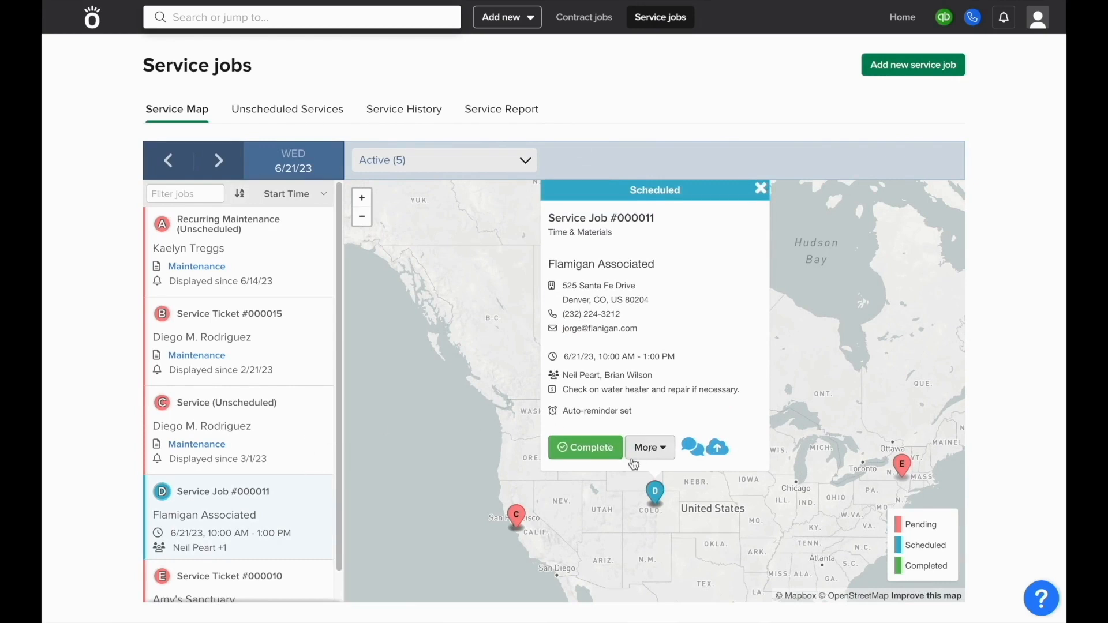
{"action": "left_click", "coordinate": [592, 457]}
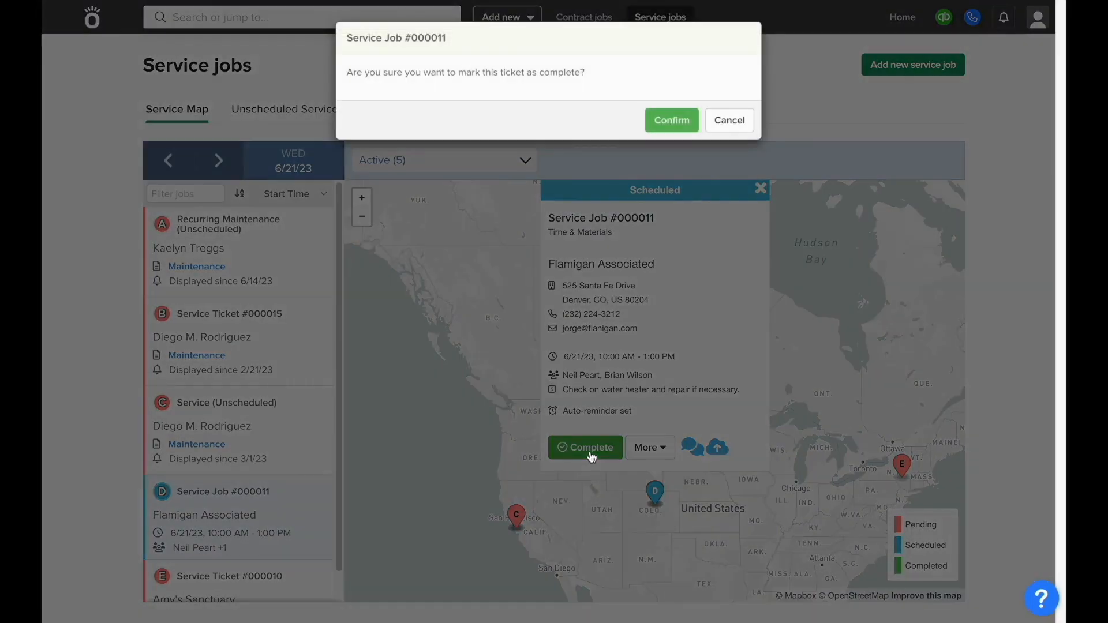
{"action": "left_click", "coordinate": [675, 120]}
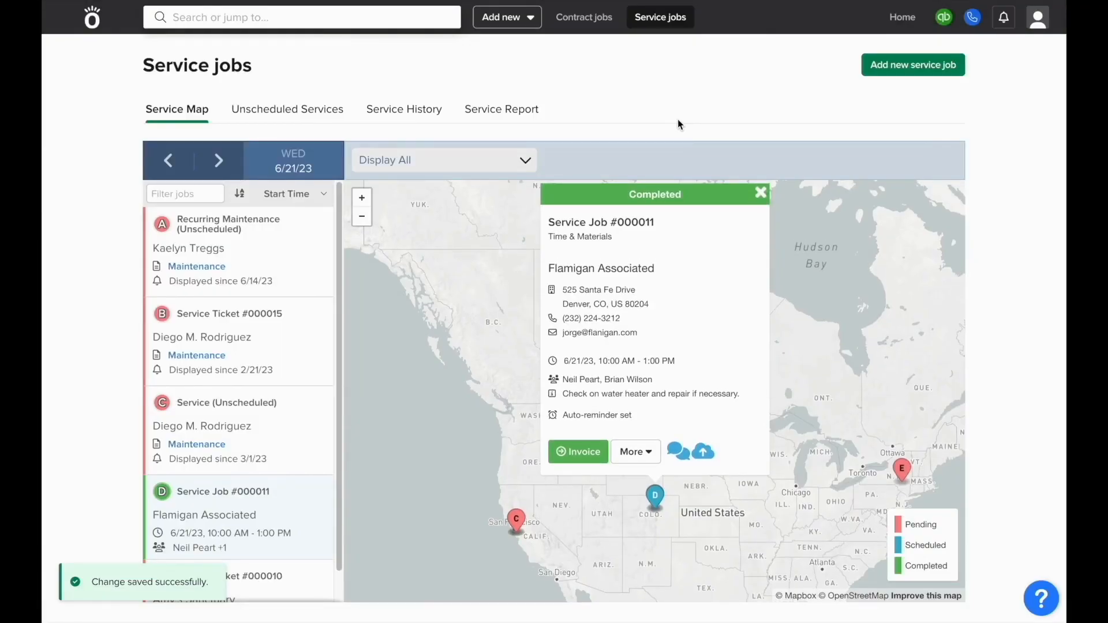
{"action": "left_click", "coordinate": [594, 451]}
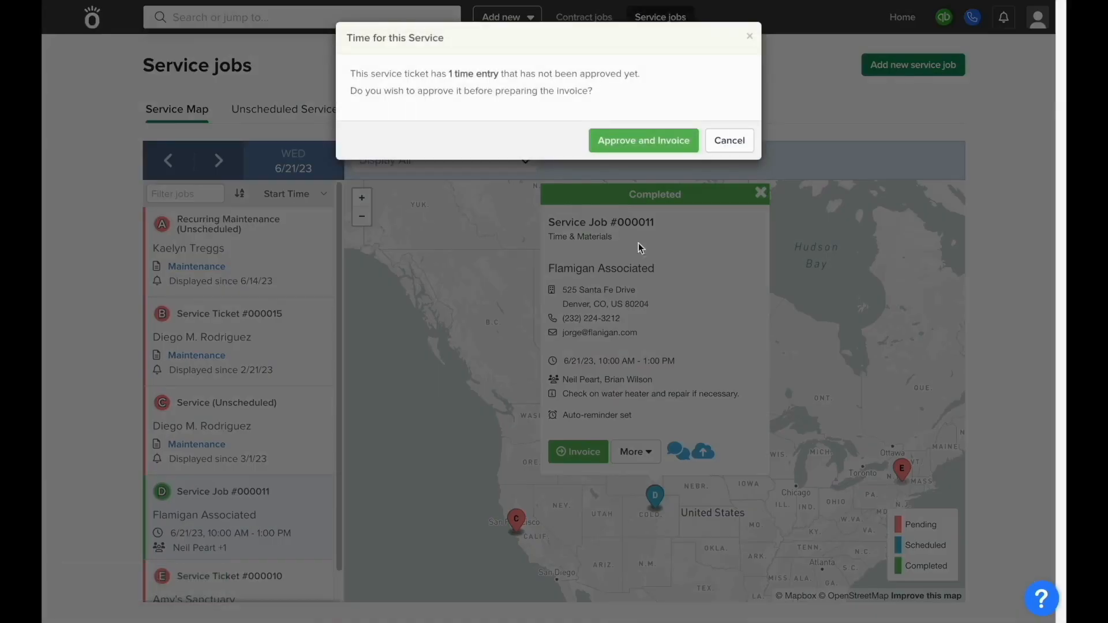
{"action": "left_click", "coordinate": [671, 142]}
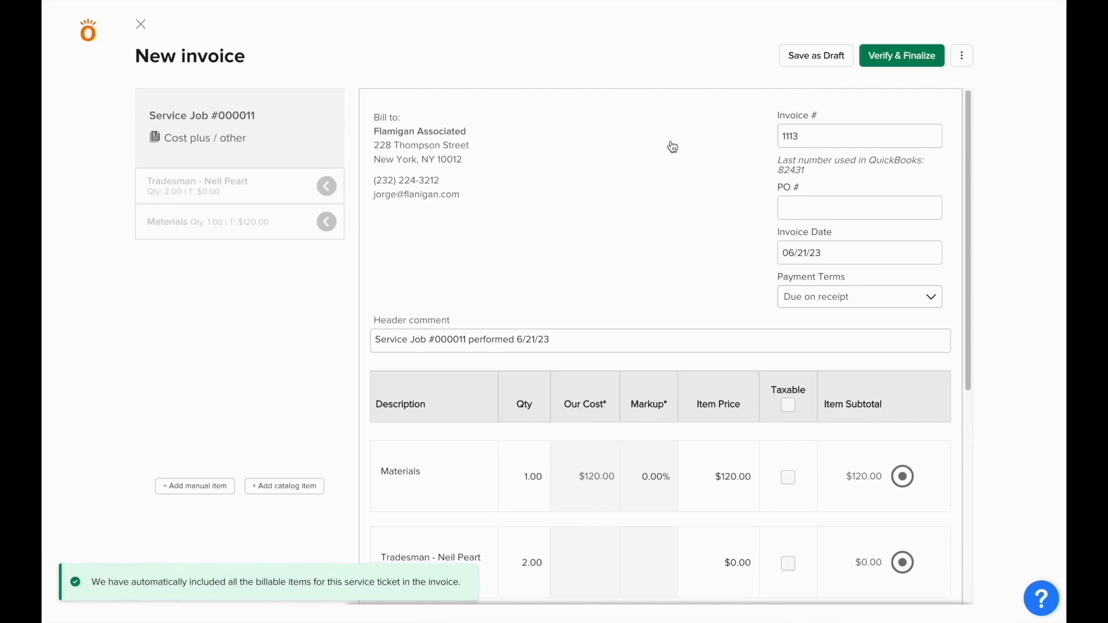
- Set the invoice's Materials markup to 25% and the Tradesman labor item price to $100
{"action": "scroll", "coordinate": [672, 147], "scroll_direction": "down", "scroll_amount": 2}
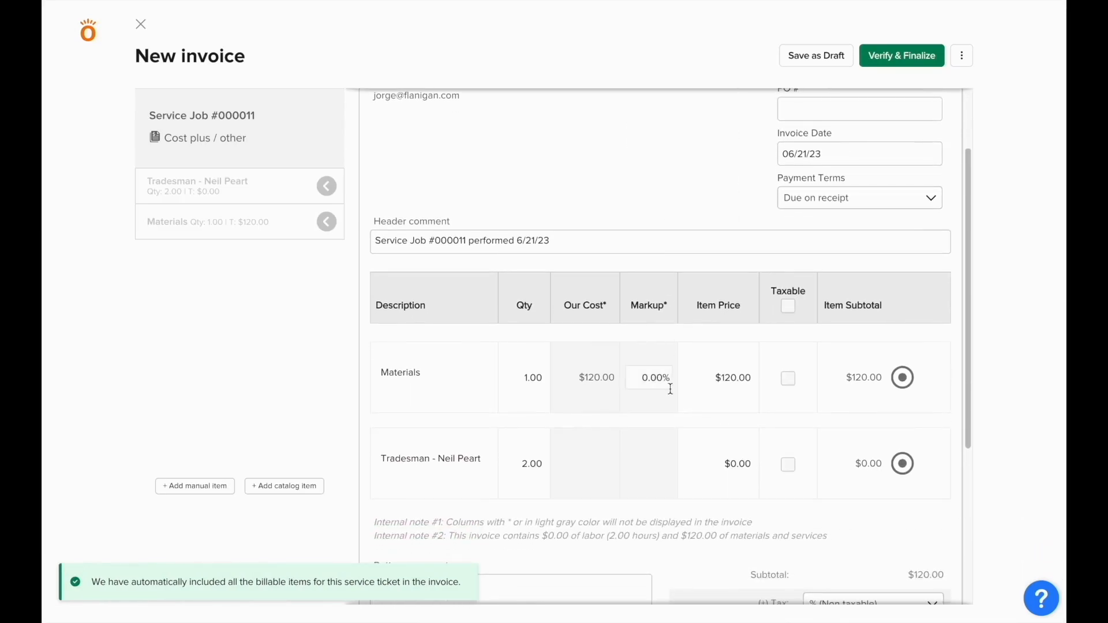
{"action": "left_click", "coordinate": [662, 382]}
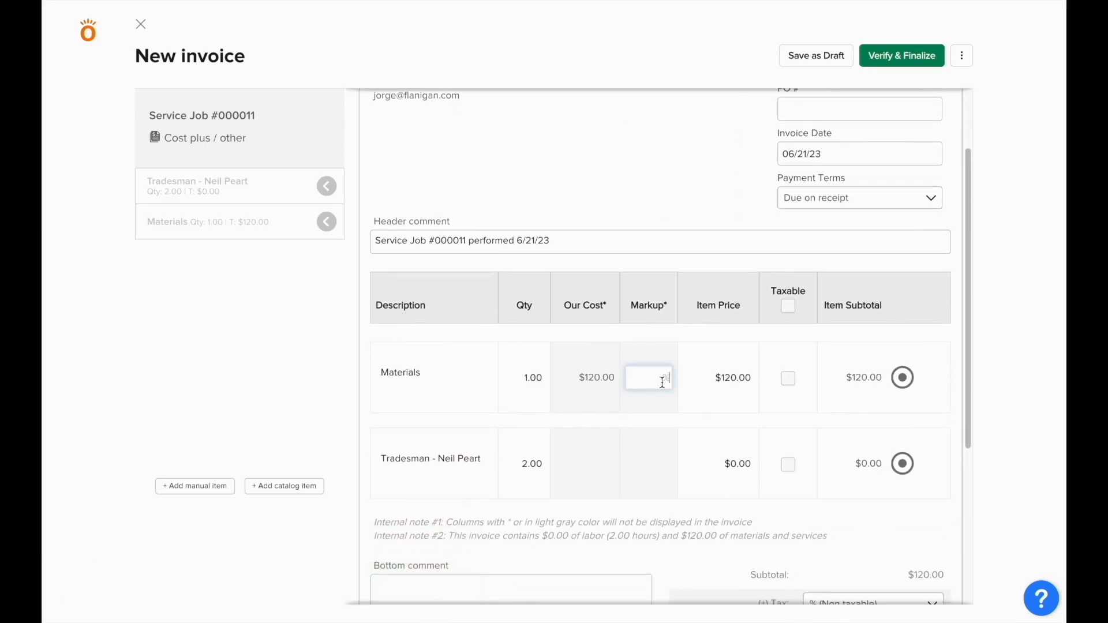
{"action": "type", "text": "25"}
{"action": "left_click", "coordinate": [744, 465]}
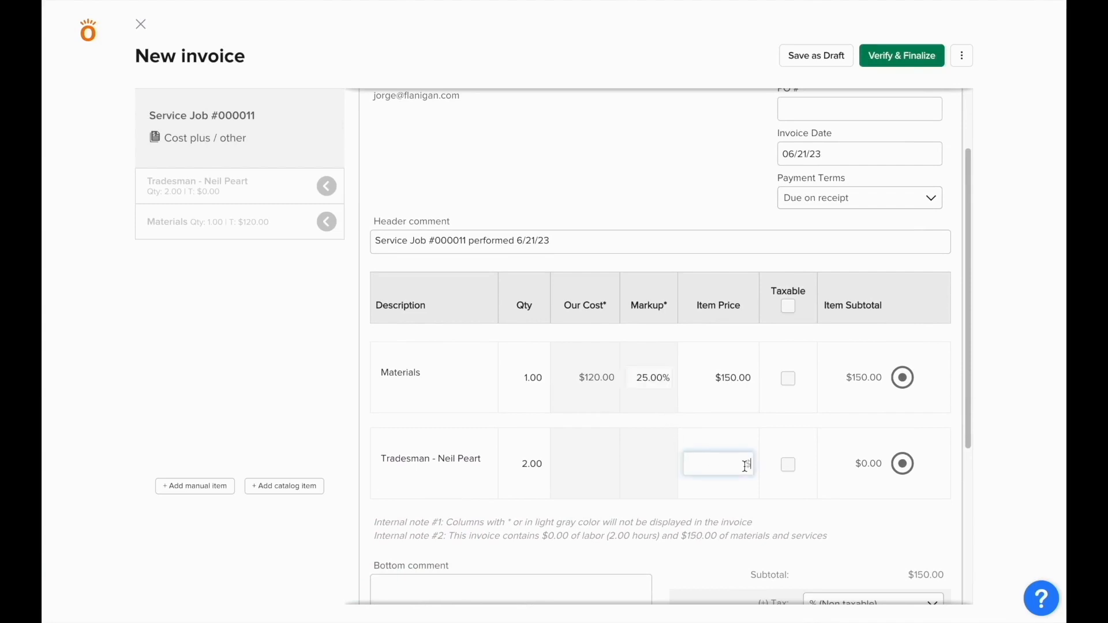
{"action": "type", "text": "100"}
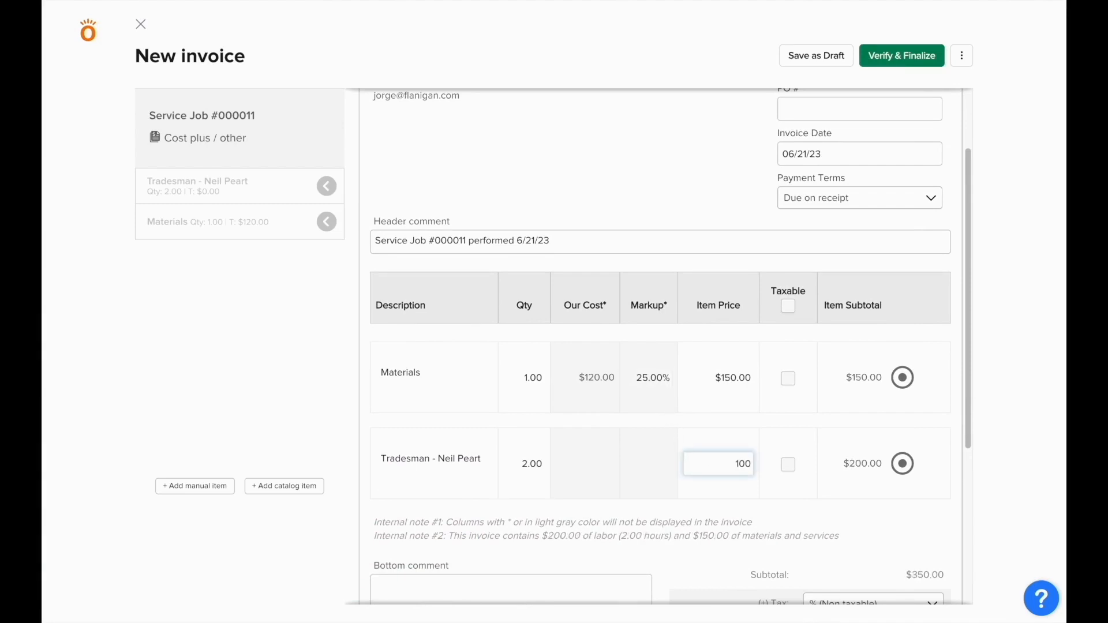
- Verify and finalize the invoice with Send to QuickBooks enabled and no email to the client
{"action": "scroll", "coordinate": [849, 284], "scroll_direction": "down", "scroll_amount": 2}
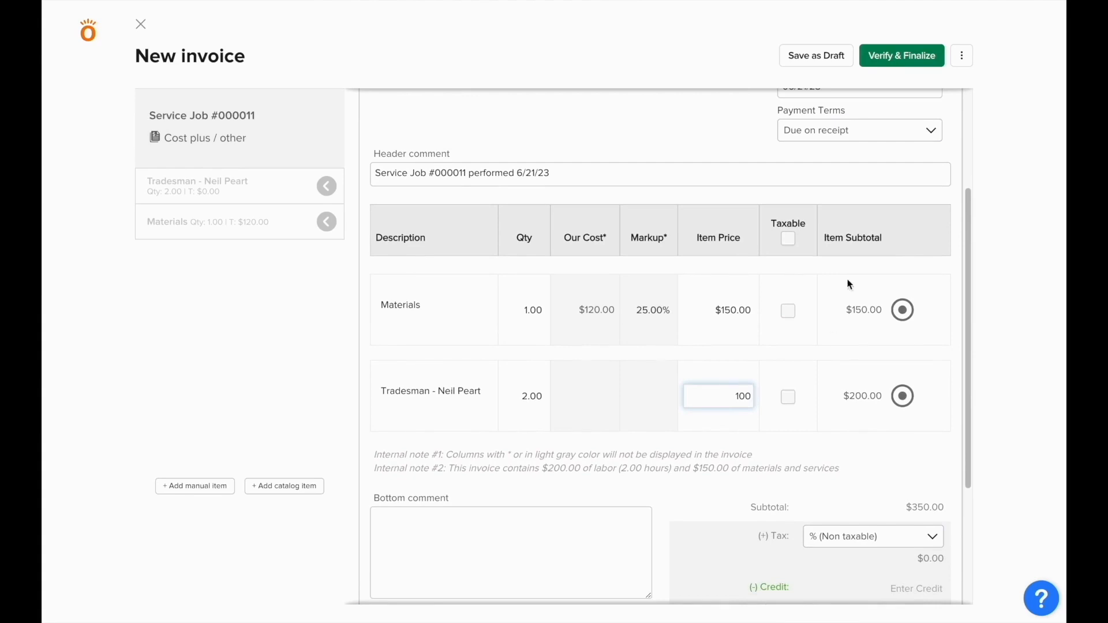
{"action": "left_click", "coordinate": [895, 61]}
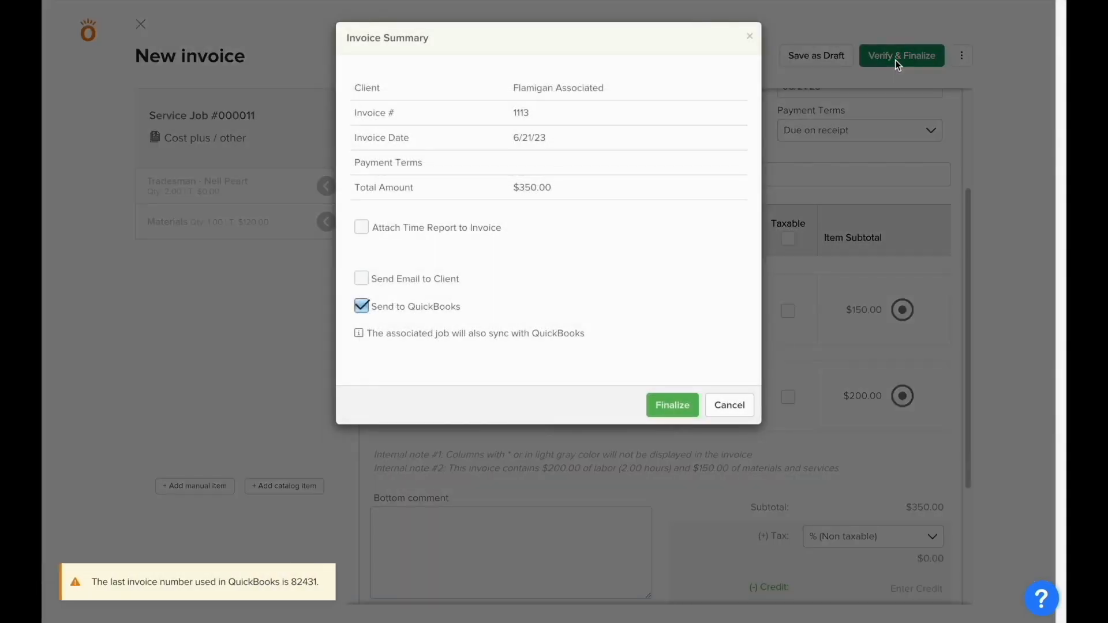
{"action": "left_click", "coordinate": [662, 411]}
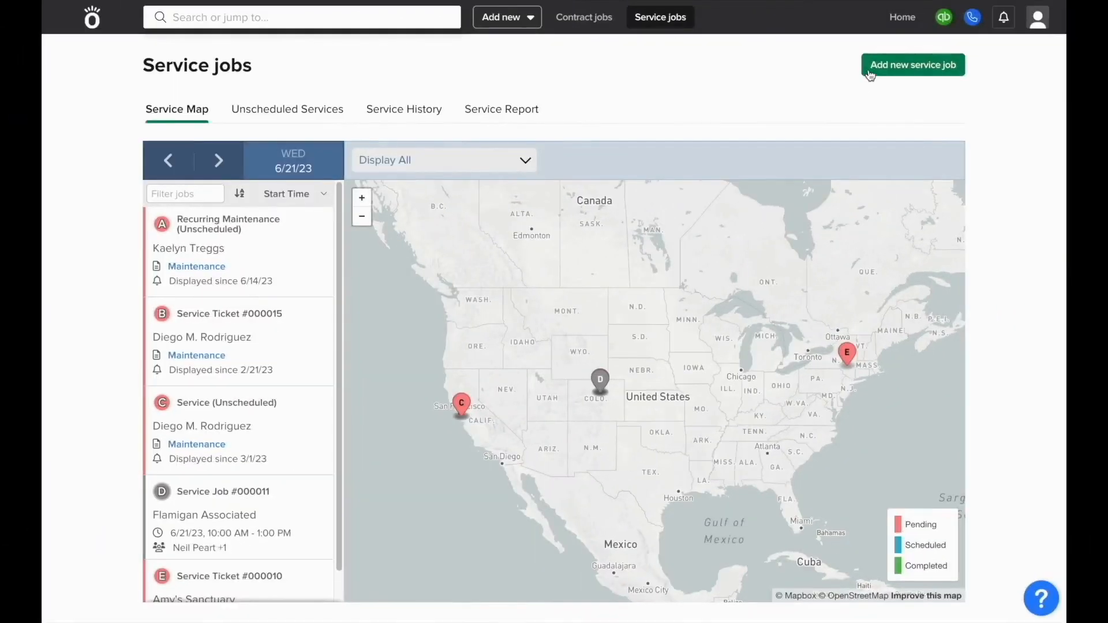
- Create a new service job with the suggested name Service Job #000012 for the client Cool Cars
{"action": "left_click", "coordinate": [873, 67]}
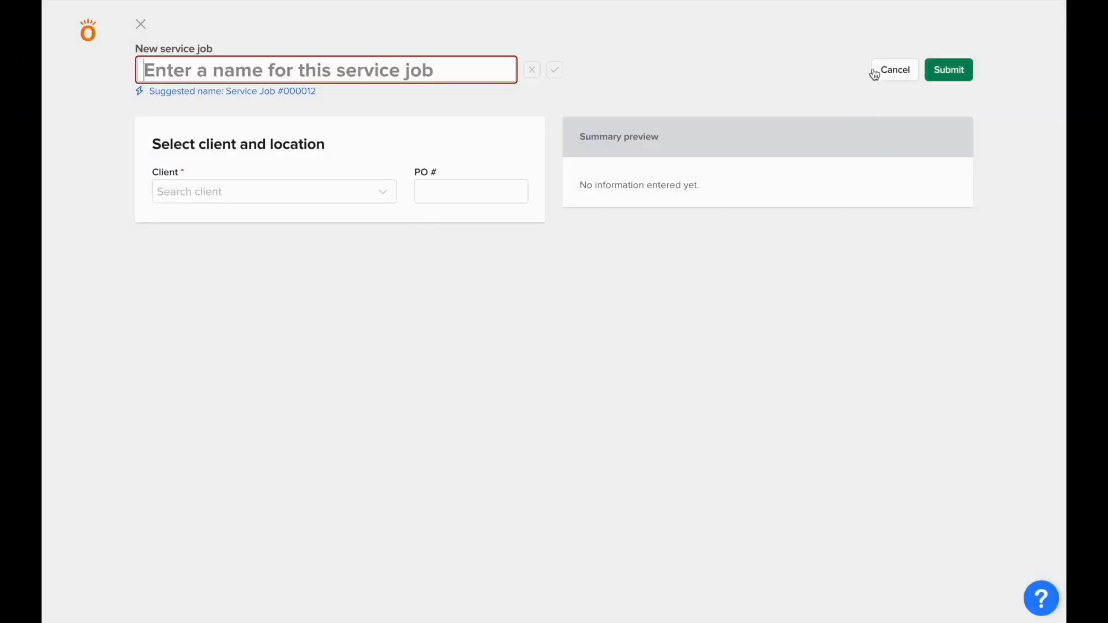
{"action": "left_click", "coordinate": [303, 92]}
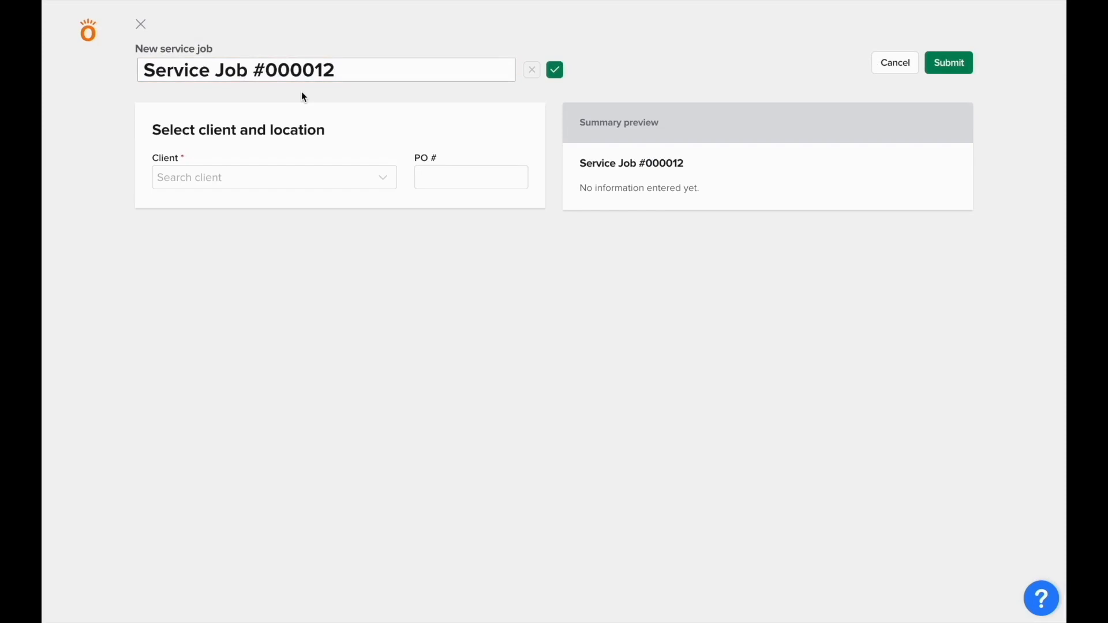
{"action": "left_click", "coordinate": [326, 184]}
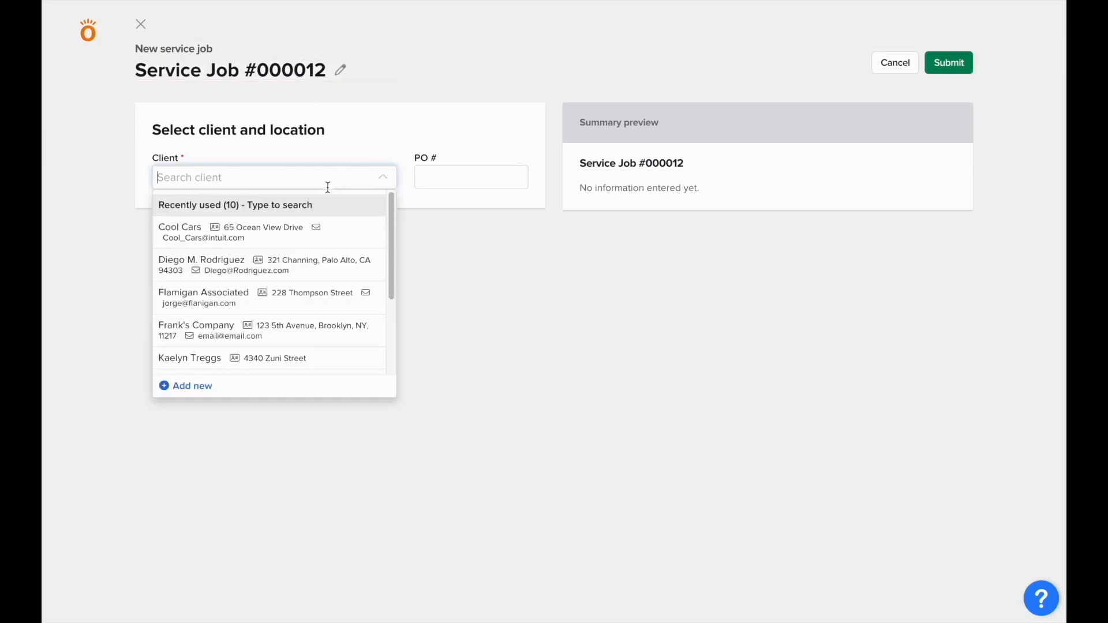
{"action": "left_click", "coordinate": [322, 235]}
- Replace the client's default service location with the suggested street address in Denver, CO
{"action": "left_click", "coordinate": [320, 227]}
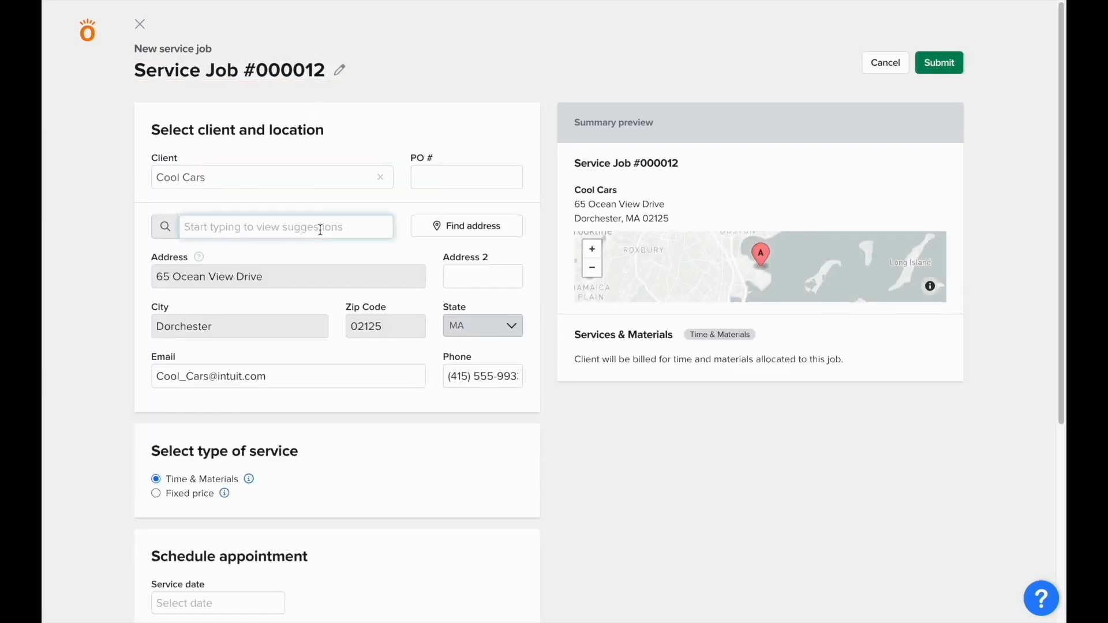
{"action": "type", "text": "313"}
{"action": "left_click", "coordinate": [320, 254]}
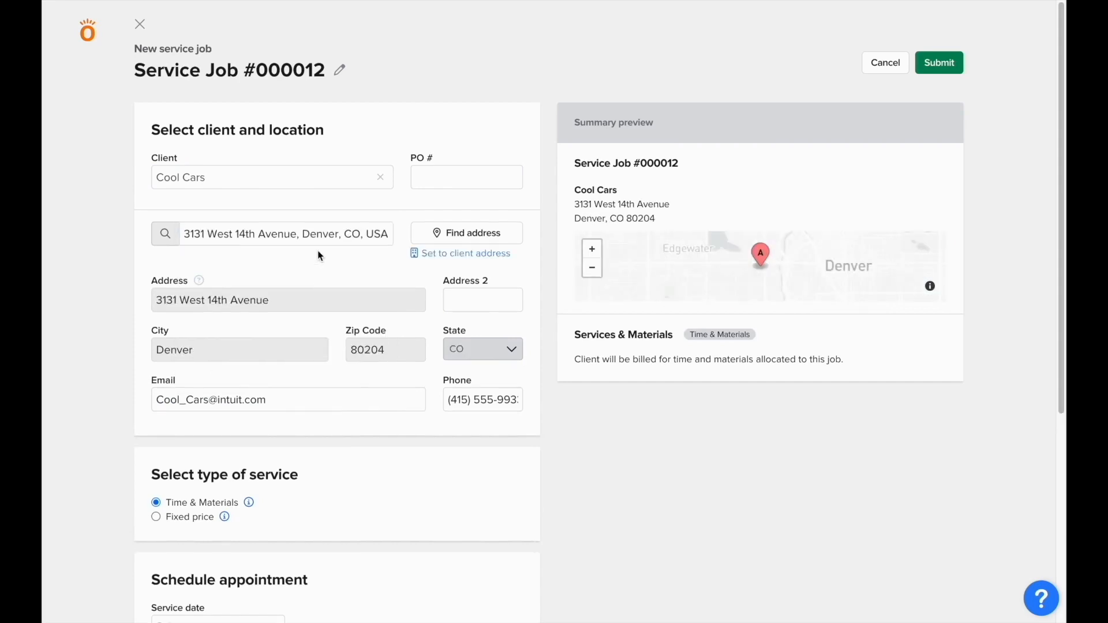
- Make the service type Fixed price and enter a Paint item at $10 with a quantity of 5
{"action": "scroll", "coordinate": [318, 255], "scroll_direction": "down", "scroll_amount": 3}
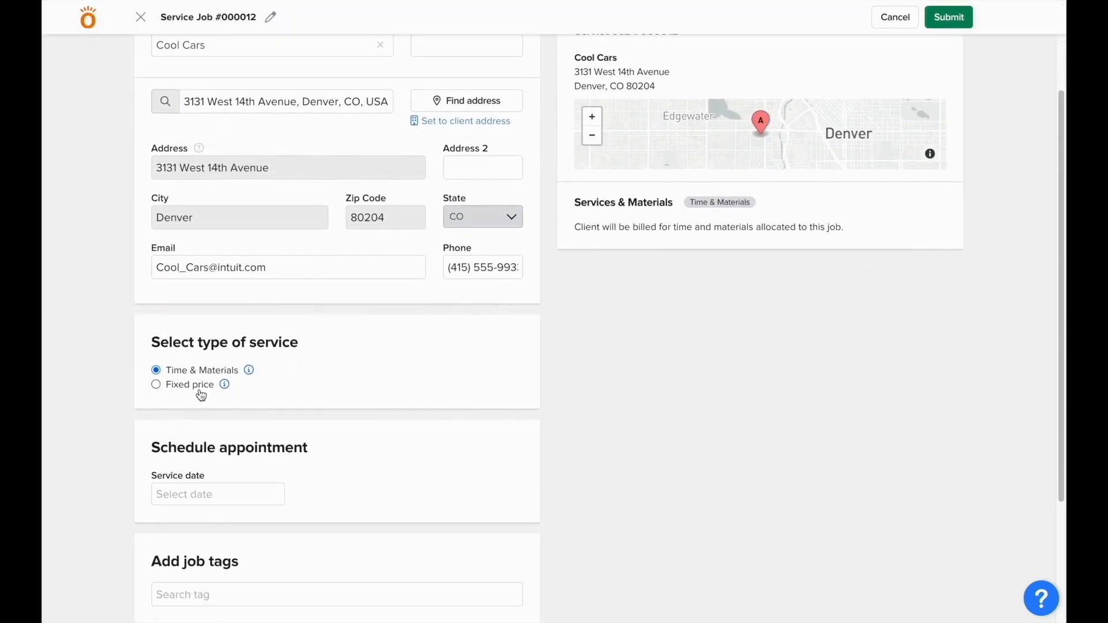
{"action": "left_click", "coordinate": [195, 394]}
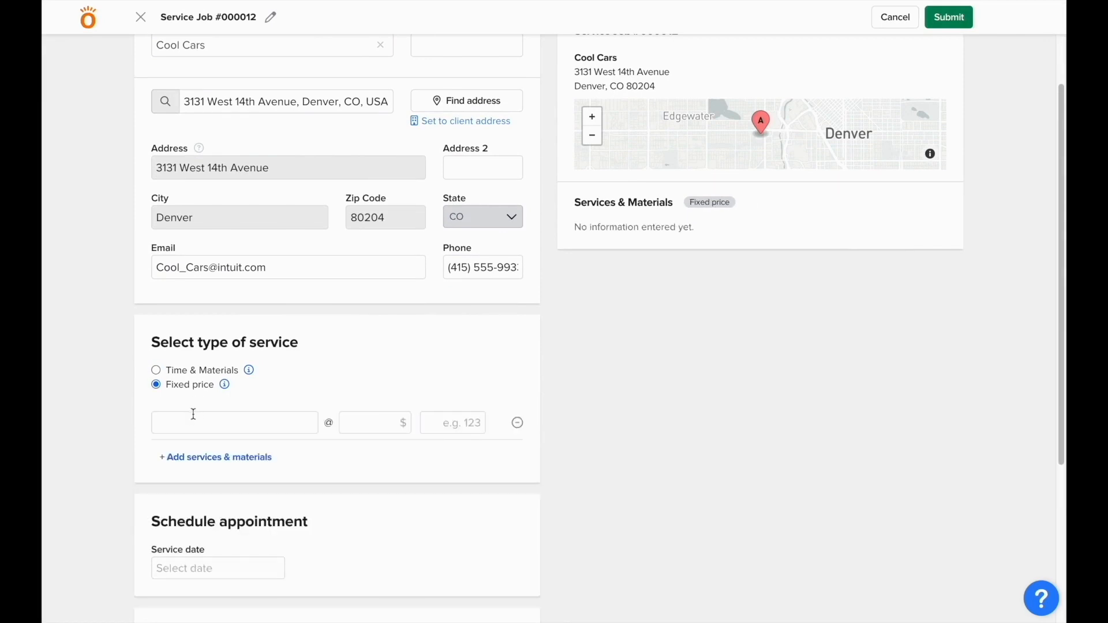
{"action": "left_click", "coordinate": [192, 423]}
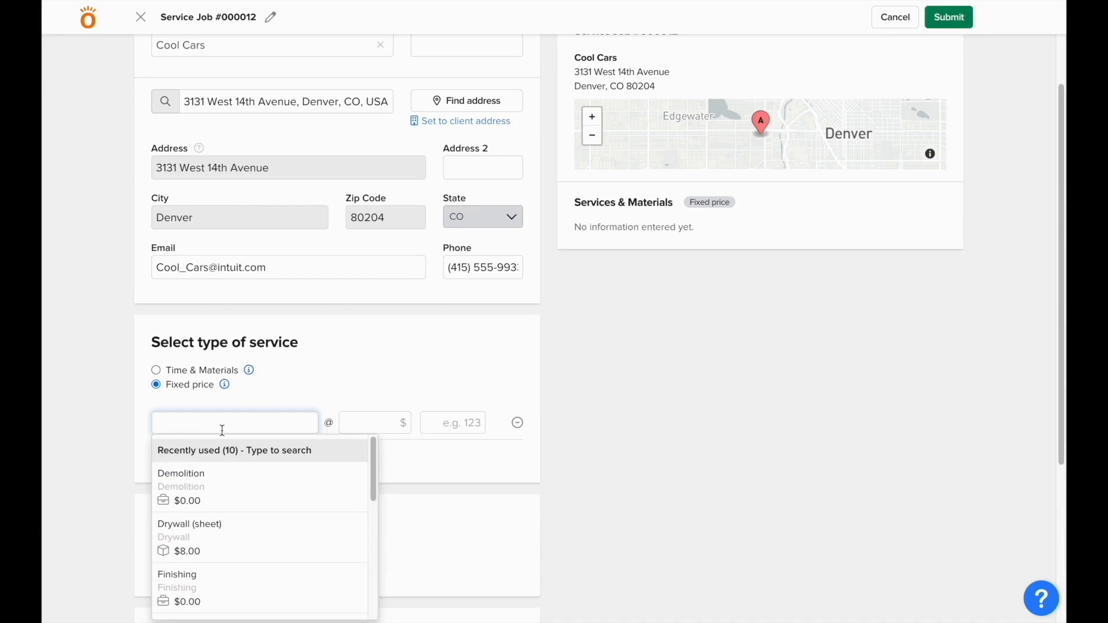
{"action": "type", "text": "Paint"}
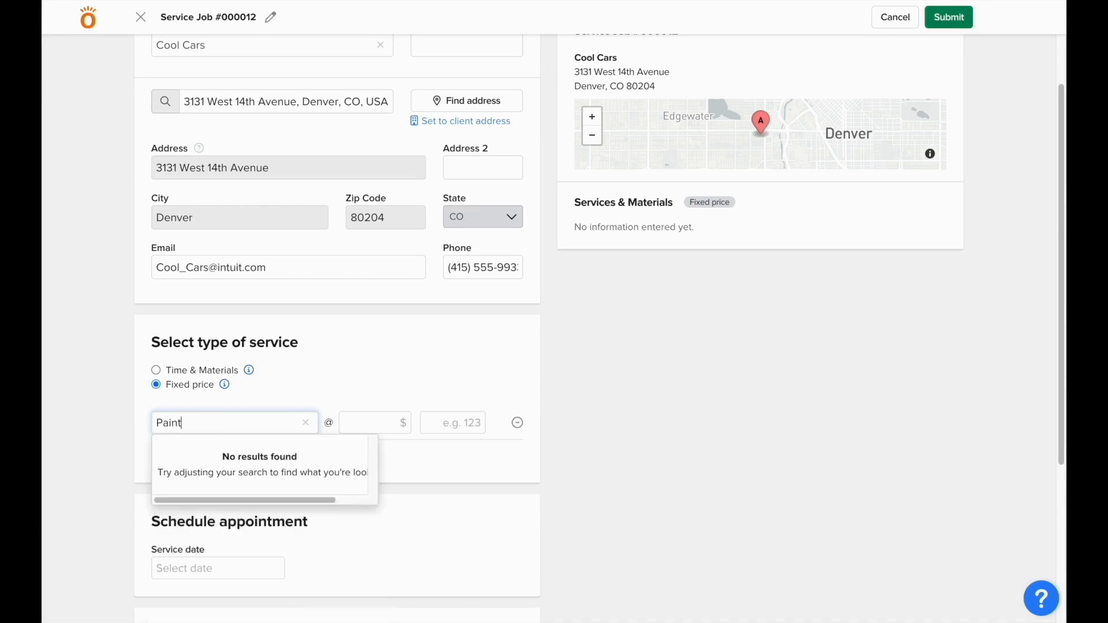
{"action": "key", "text": "Return"}
{"action": "left_click", "coordinate": [394, 418]}
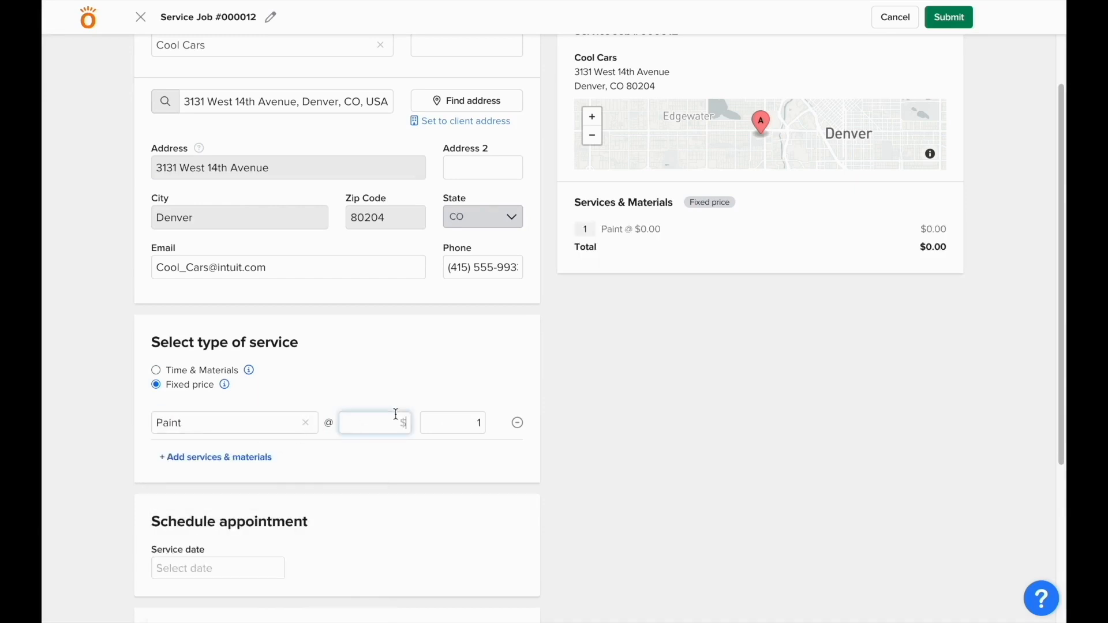
{"action": "type", "text": "10"}
{"action": "key", "text": "Tab"}
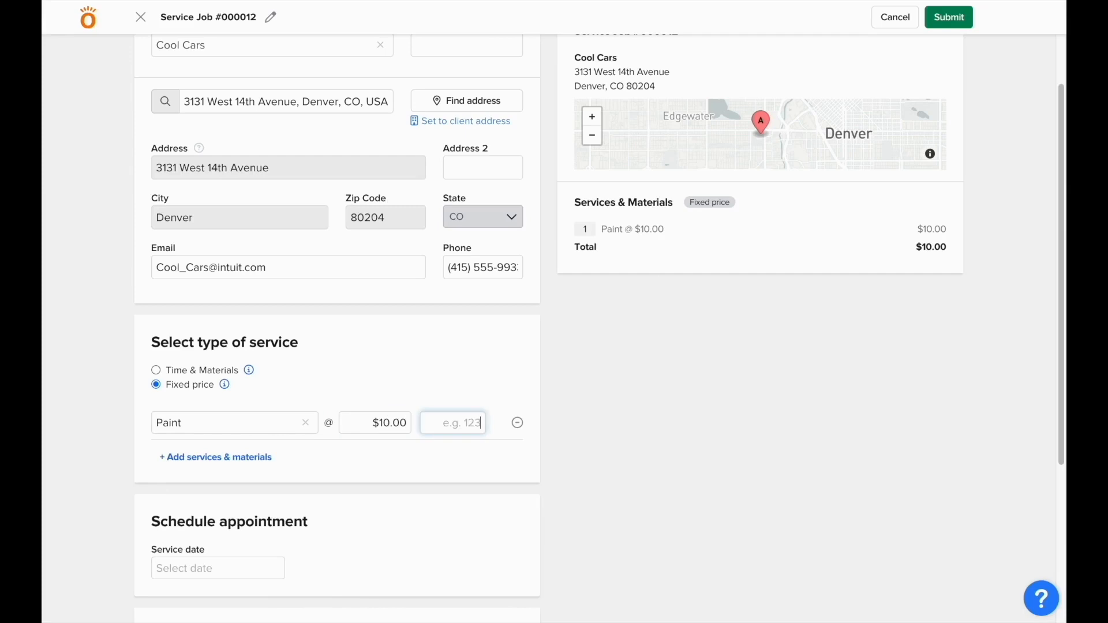
{"action": "type", "text": "5"}
- Set the service date of the appointment to 06/21/23
{"action": "scroll", "coordinate": [396, 433], "scroll_direction": "down", "scroll_amount": 5}
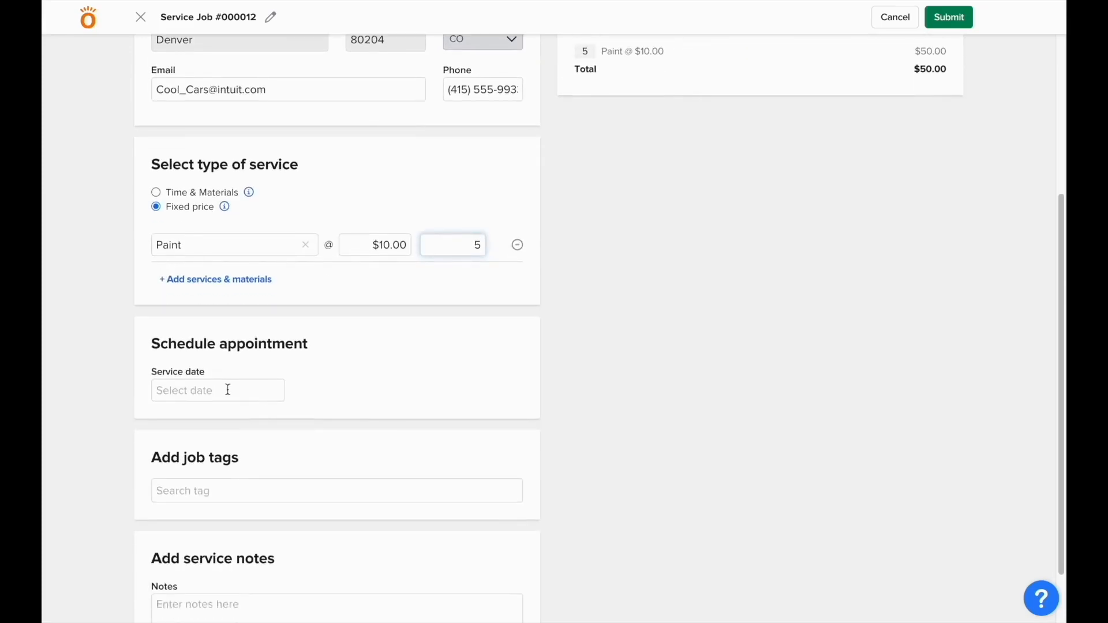
{"action": "left_click", "coordinate": [227, 388]}
{"action": "left_click", "coordinate": [234, 451]}
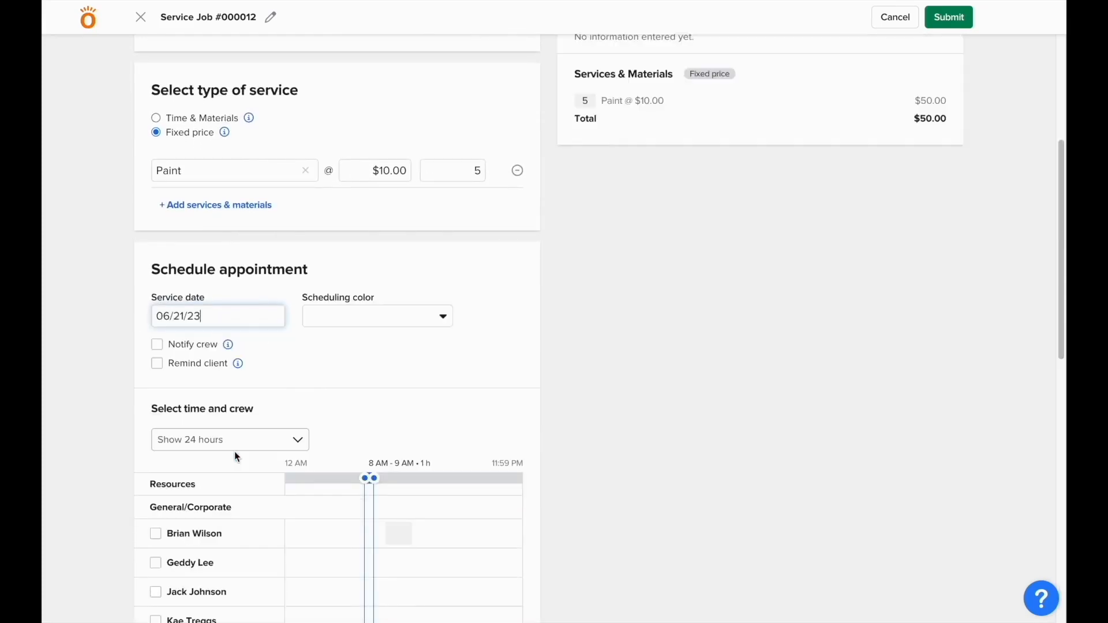
- Schedule the appointment from 10 AM to 12:45 PM, assign the second and third listed crew members, and submit the service job
{"action": "scroll", "coordinate": [299, 390], "scroll_direction": "down", "scroll_amount": 1}
{"action": "scroll", "coordinate": [299, 387], "scroll_direction": "down", "scroll_amount": 4}
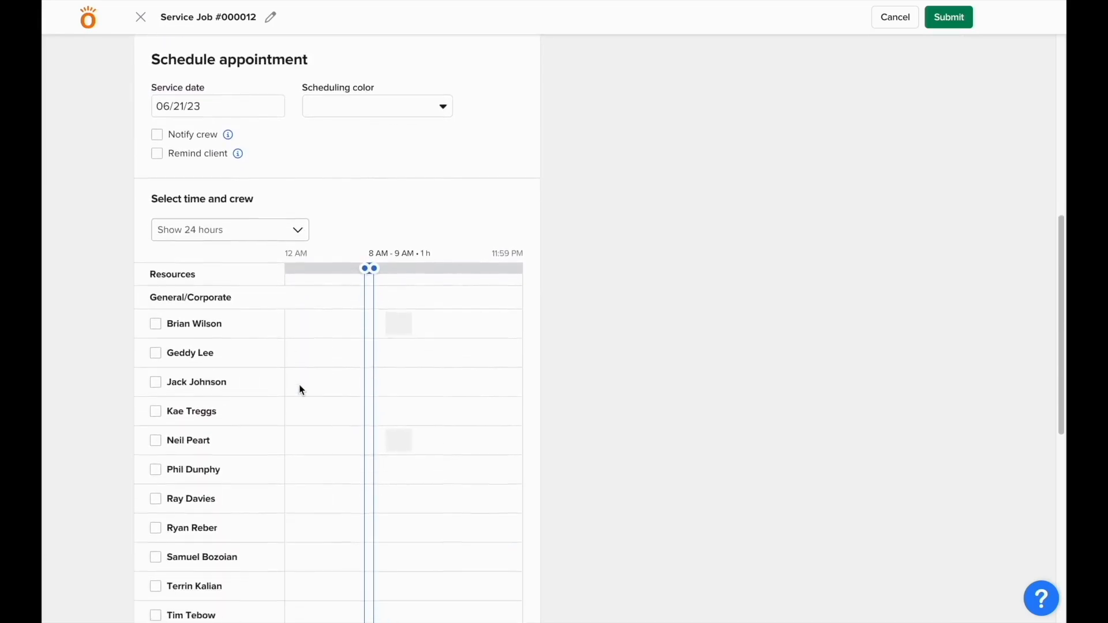
{"action": "mouse_move", "coordinate": [375, 252]}
{"action": "left_mouse_down"}
{"action": "mouse_move", "coordinate": [411, 250]}
{"action": "mouse_move", "coordinate": [374, 252]}
{"action": "mouse_move", "coordinate": [386, 254]}
{"action": "left_mouse_up"}
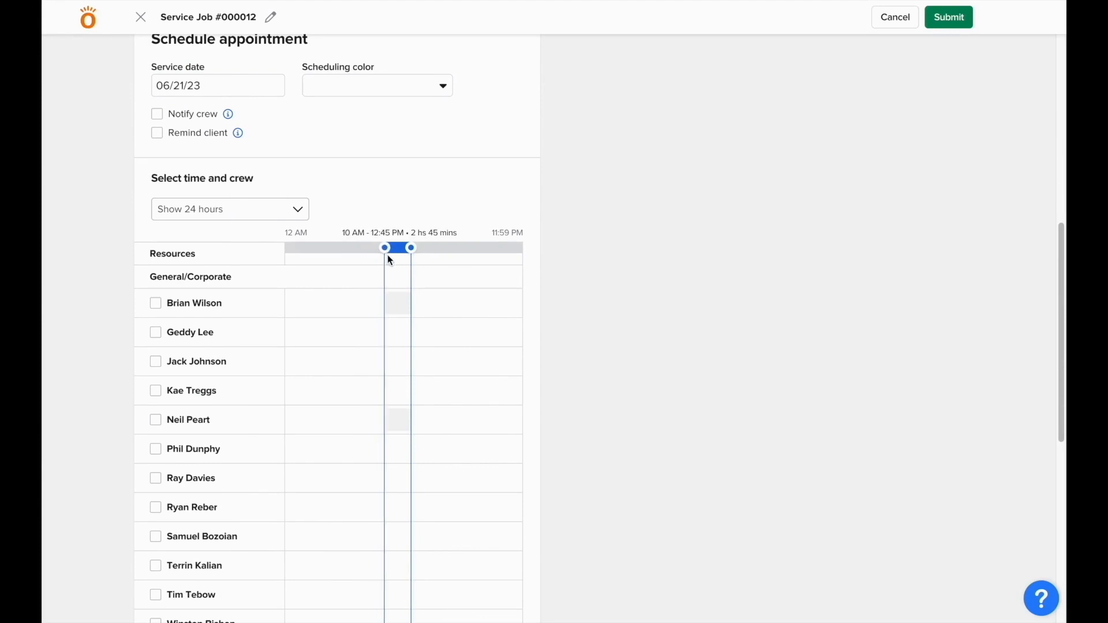
{"action": "left_click", "coordinate": [238, 363]}
{"action": "left_click", "coordinate": [237, 362]}
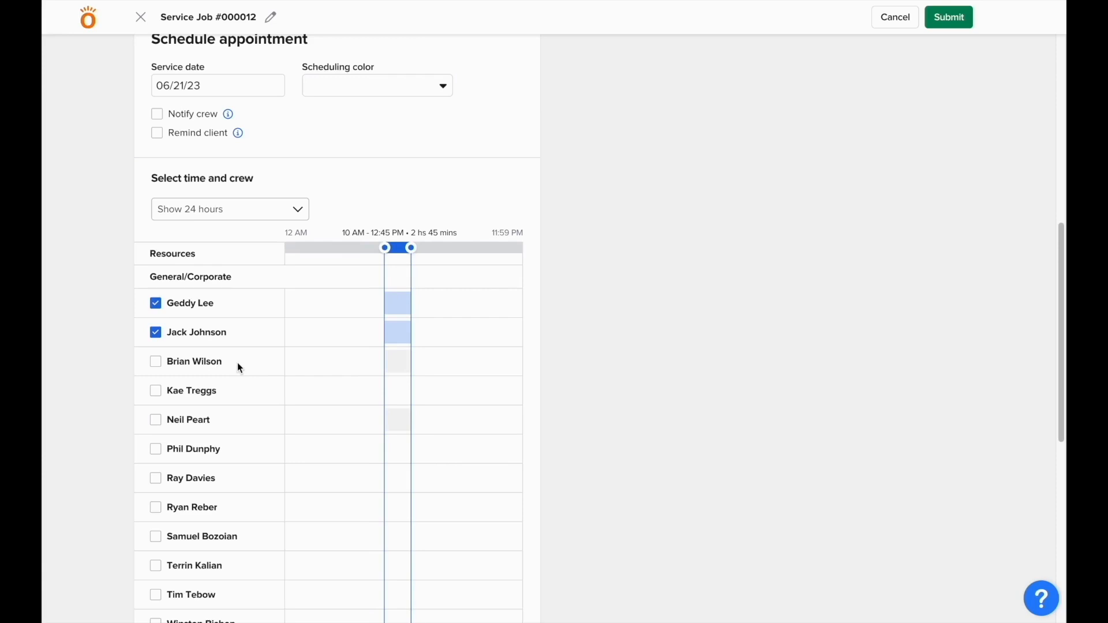
{"action": "left_click", "coordinate": [950, 17]}
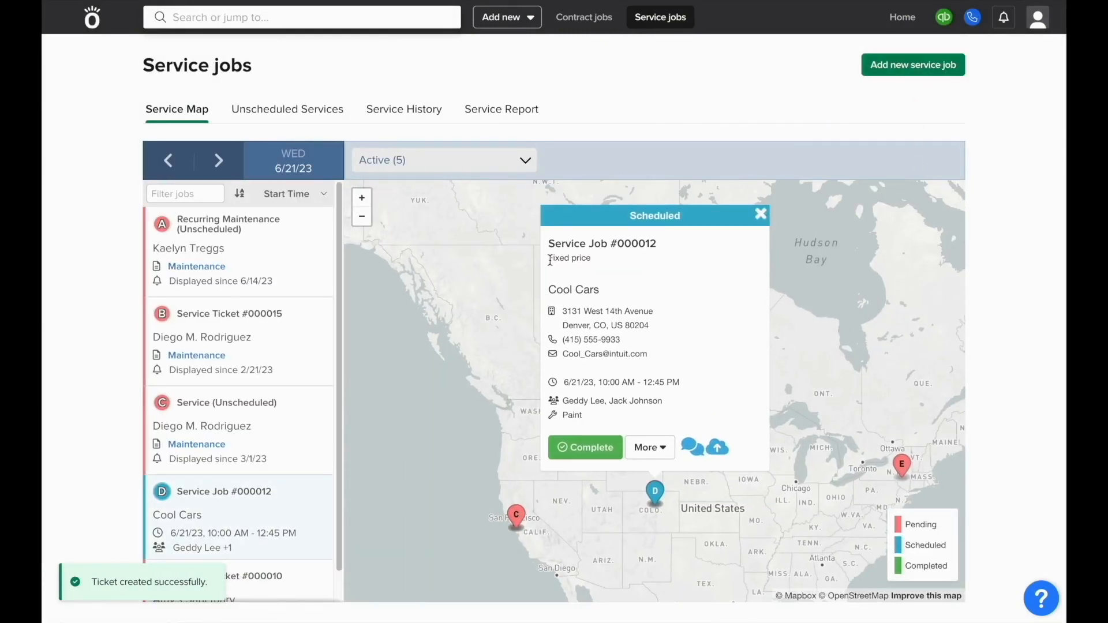
- Mark the fixed-price Service Job #000012 as complete and invoice it
{"action": "left_click_drag", "start_coordinate": [549, 259], "coordinate": [590, 259]}
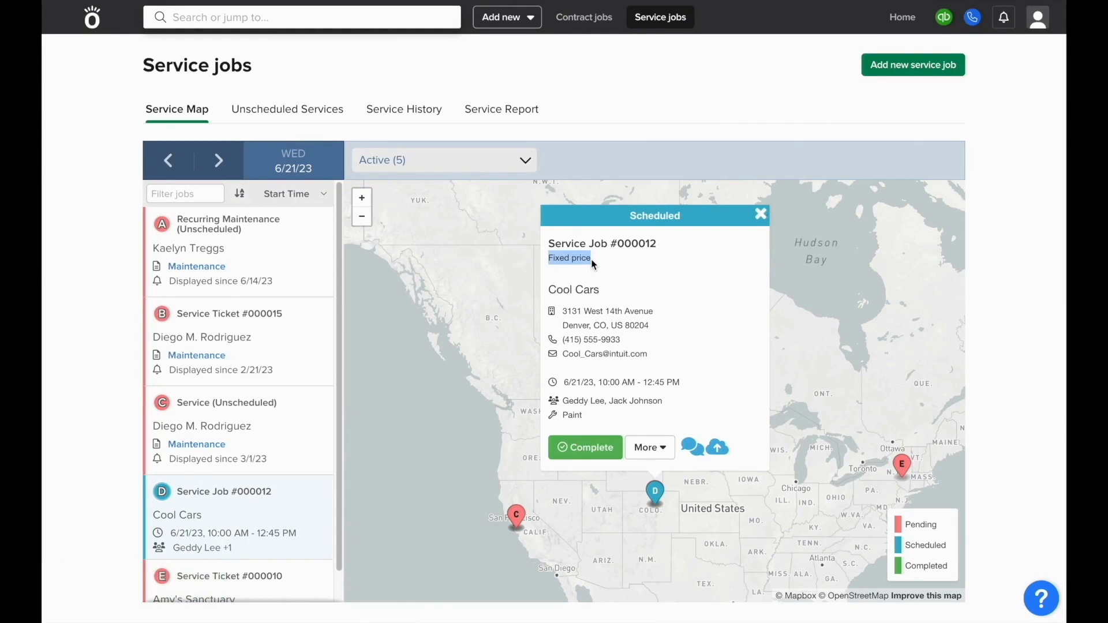
{"action": "left_click", "coordinate": [587, 458]}
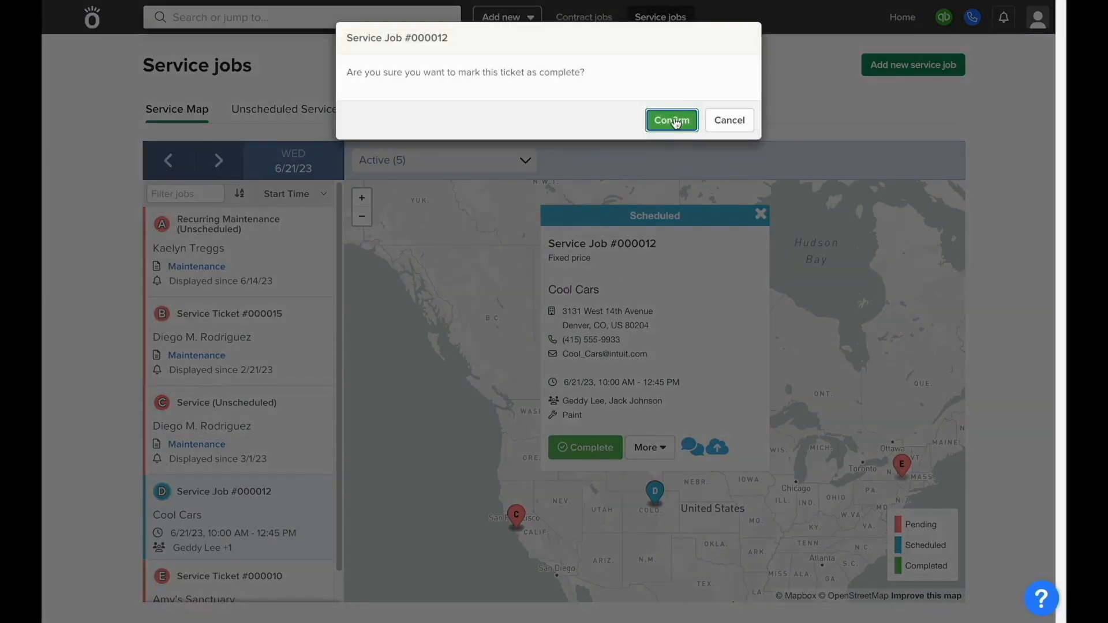
{"action": "left_click", "coordinate": [673, 120]}
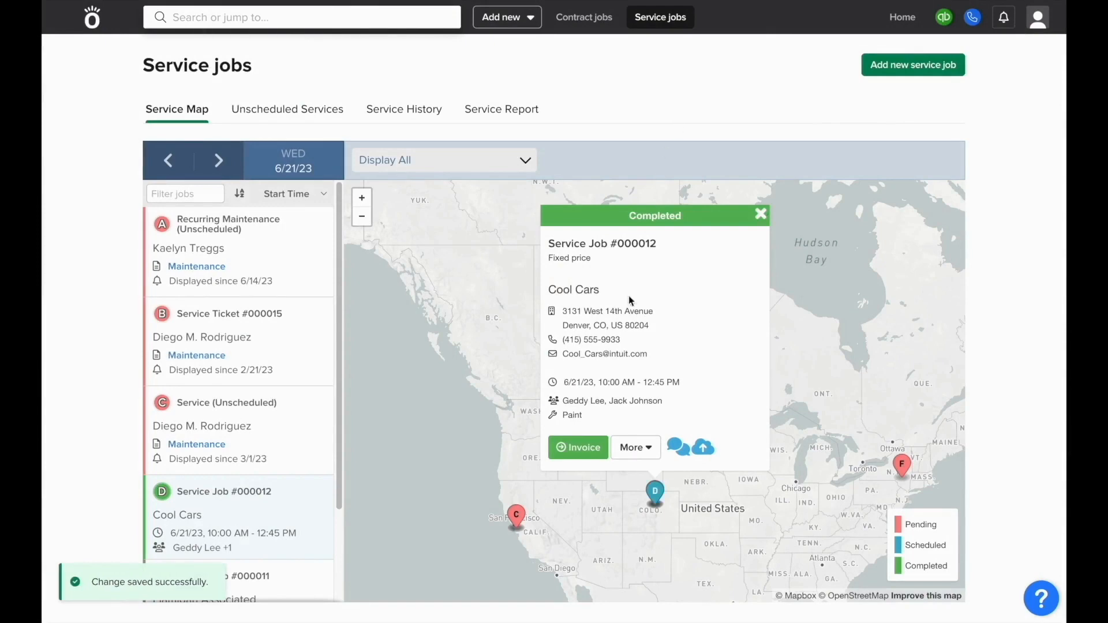
{"action": "left_click", "coordinate": [584, 448]}
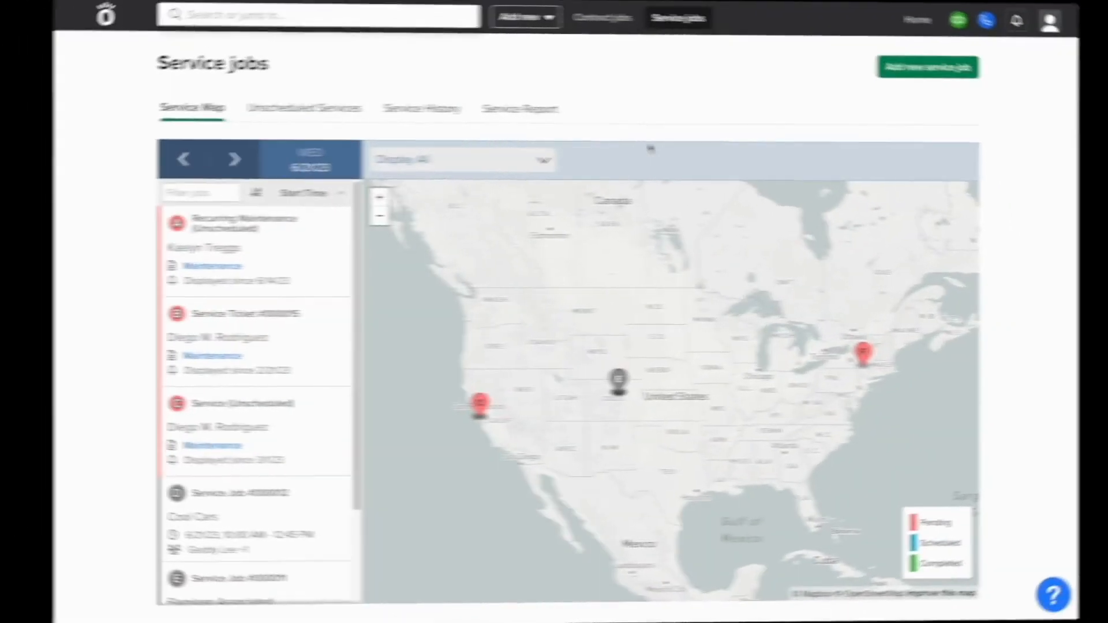
- Open the service history and limit it to the custom date range 6/18/23 to 6/24/23
{"action": "left_click", "coordinate": [428, 120]}
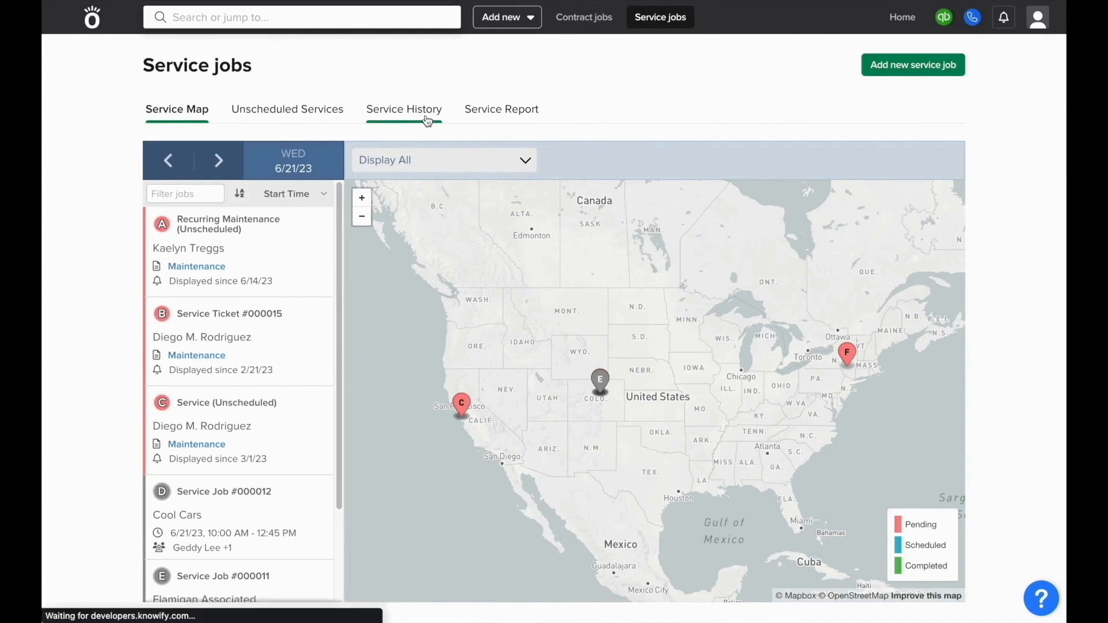
{"action": "left_click", "coordinate": [432, 153]}
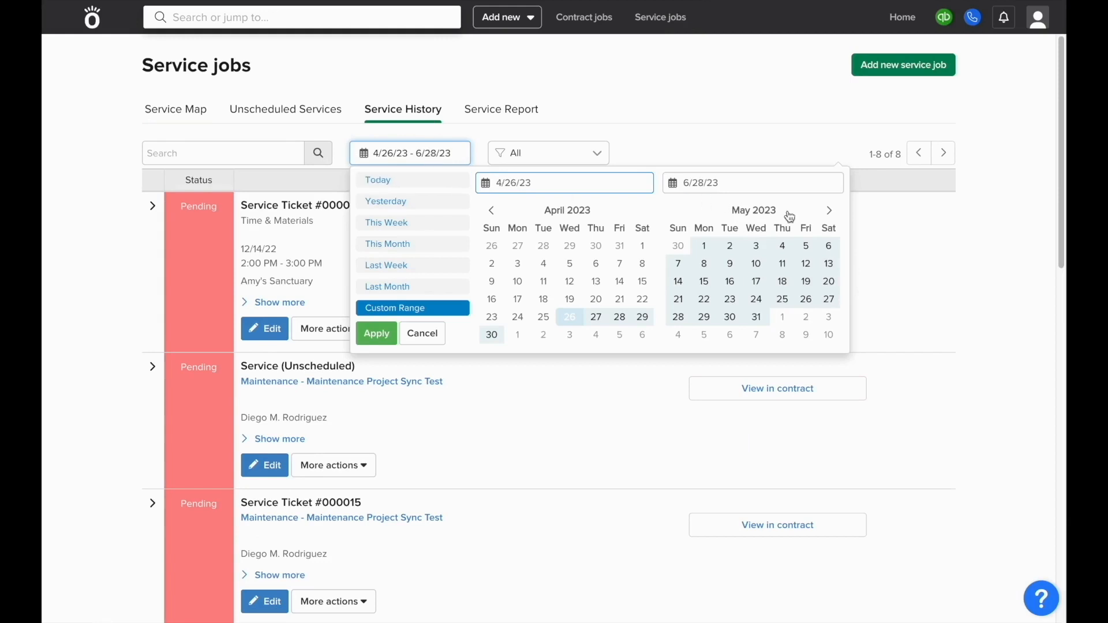
{"action": "left_click", "coordinate": [828, 210]}
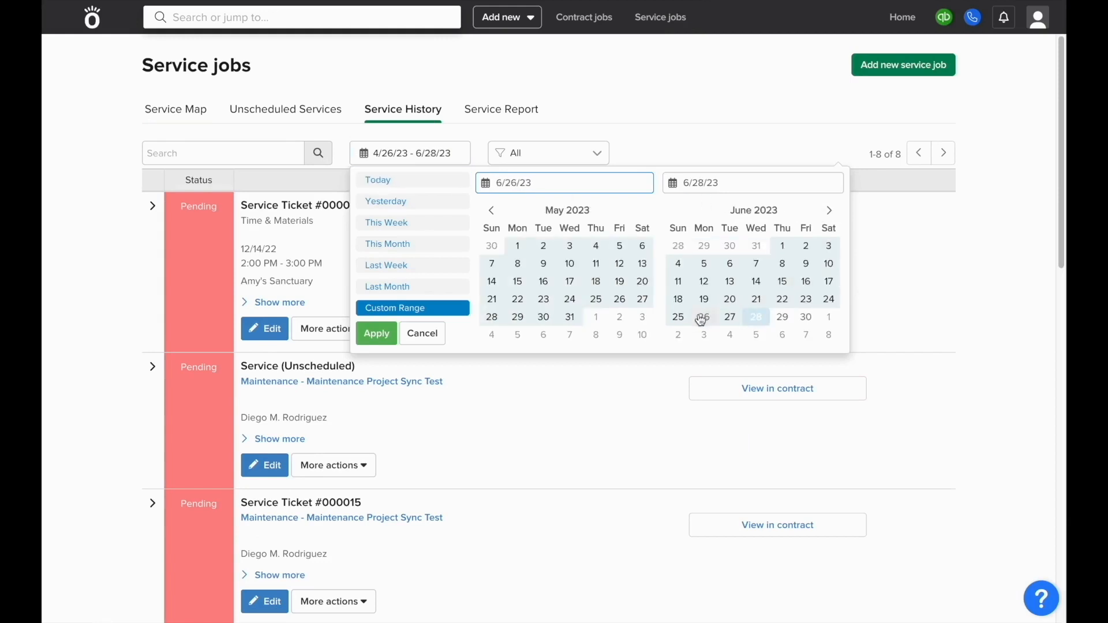
{"action": "left_click", "coordinate": [679, 301]}
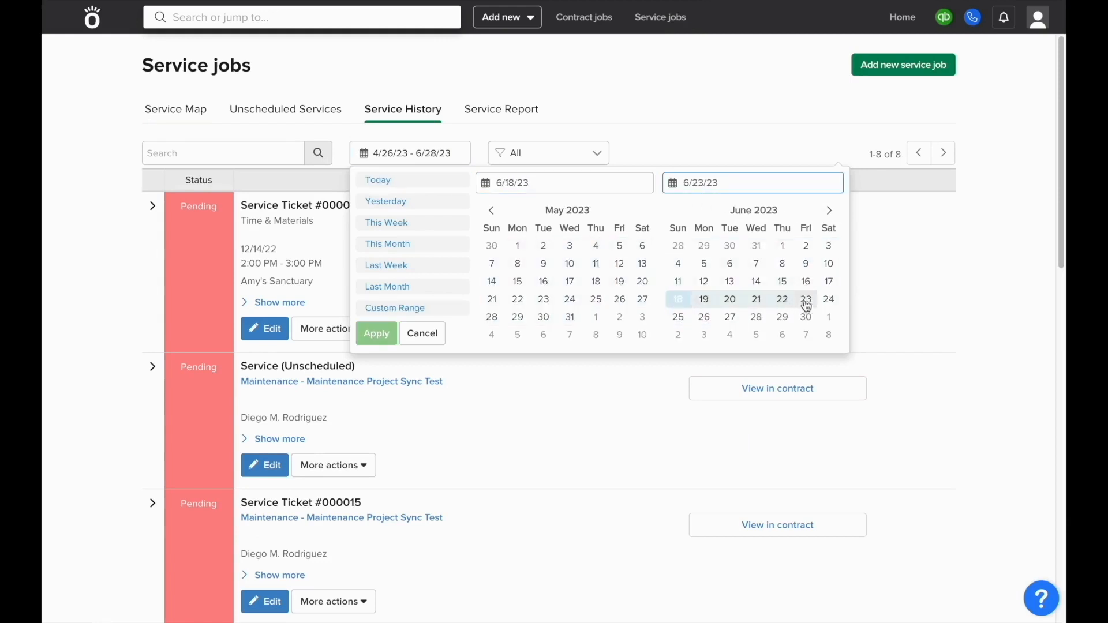
{"action": "left_click", "coordinate": [826, 300]}
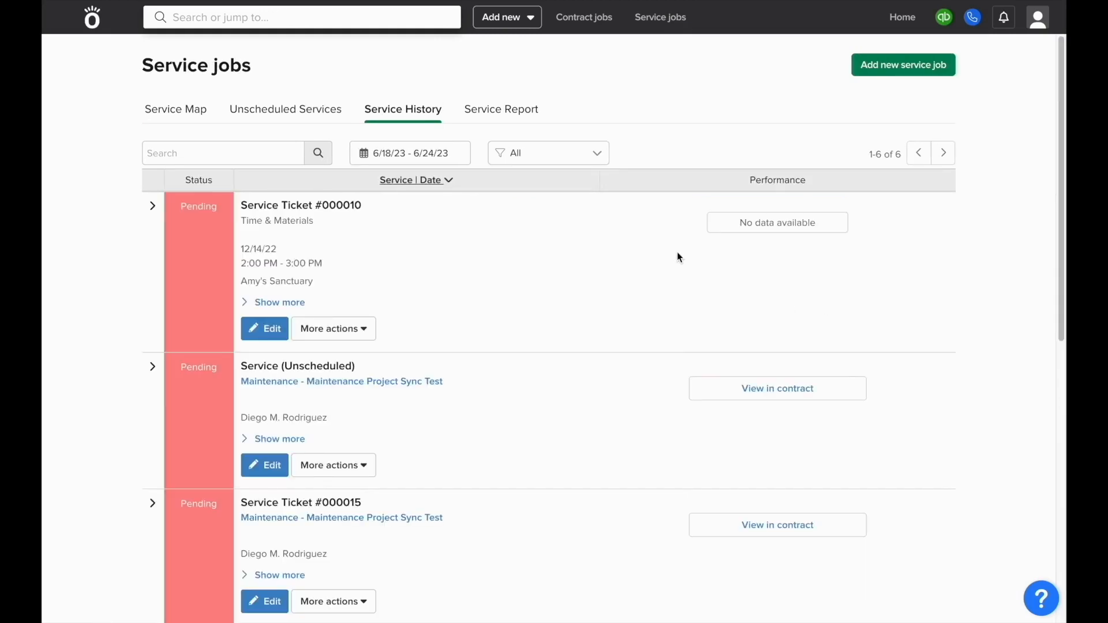
- Look through the service history and filter it to jobs with the Invoiced status
{"action": "scroll", "coordinate": [677, 252], "scroll_direction": "down", "scroll_amount": 3}
{"action": "scroll", "coordinate": [677, 251], "scroll_direction": "up", "scroll_amount": 2}
{"action": "scroll", "coordinate": [677, 251], "scroll_direction": "up", "scroll_amount": 1}
{"action": "left_click", "coordinate": [546, 156]}
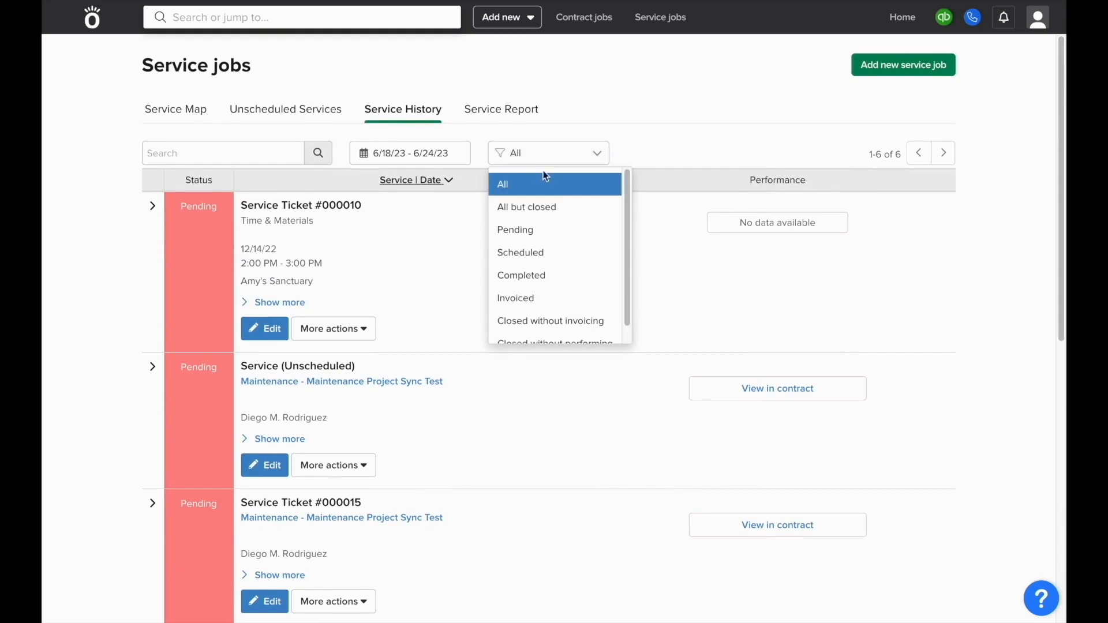
{"action": "left_click", "coordinate": [549, 297]}
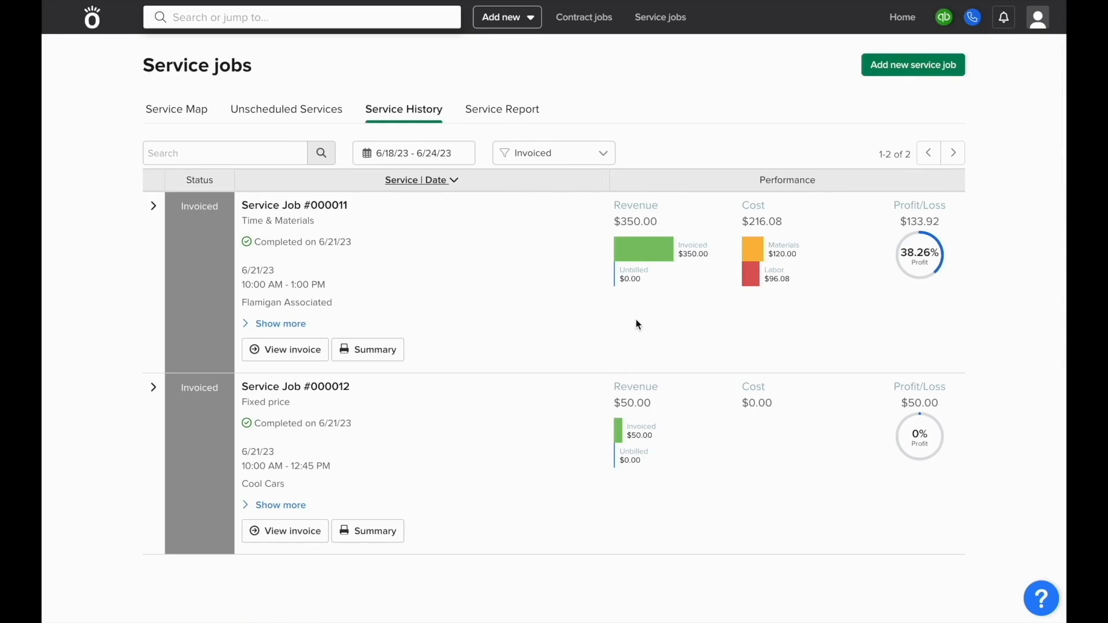
- Download the summary PDF of Service Job #000011 and open it to review its contents
{"action": "left_click", "coordinate": [383, 353]}
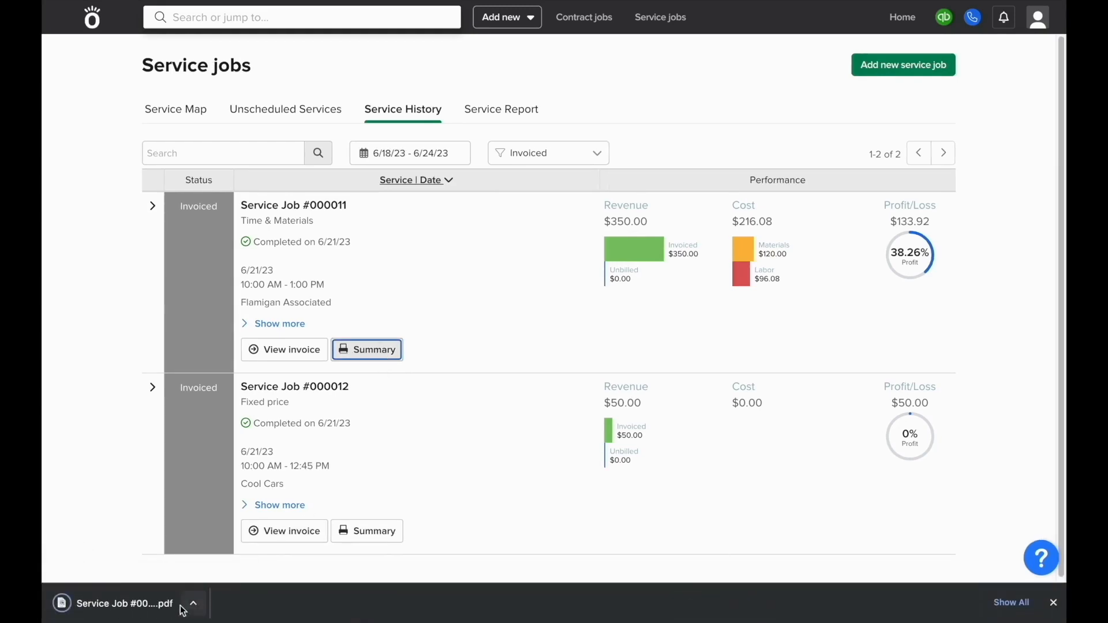
{"action": "left_click", "coordinate": [166, 605]}
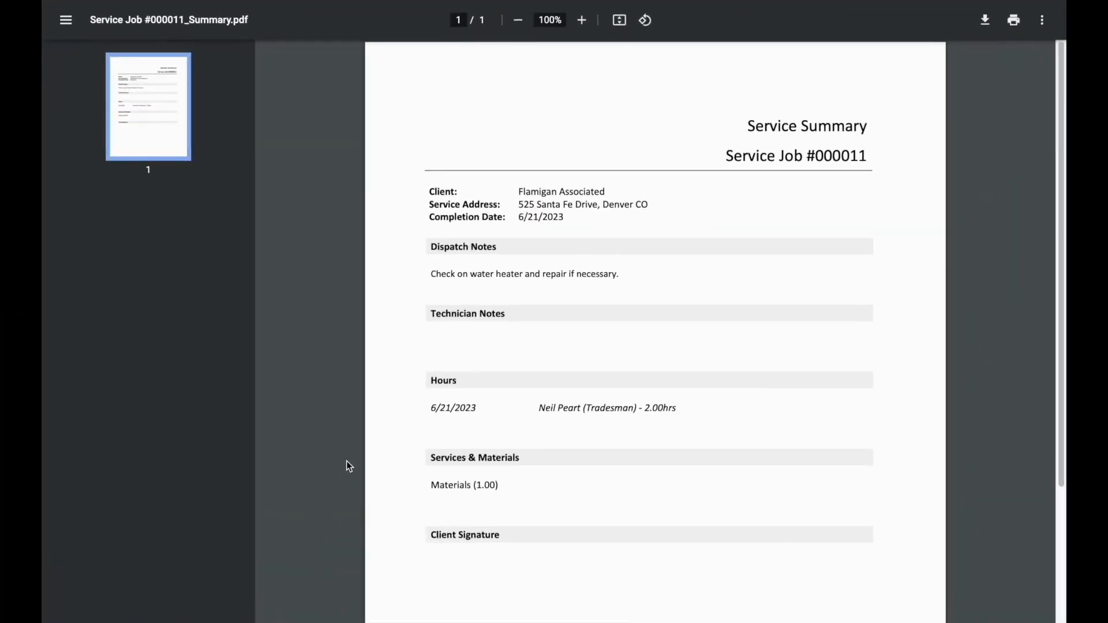
{"action": "scroll", "coordinate": [346, 461], "scroll_direction": "down", "scroll_amount": 2}
{"action": "scroll", "coordinate": [346, 460], "scroll_direction": "down", "scroll_amount": 1}
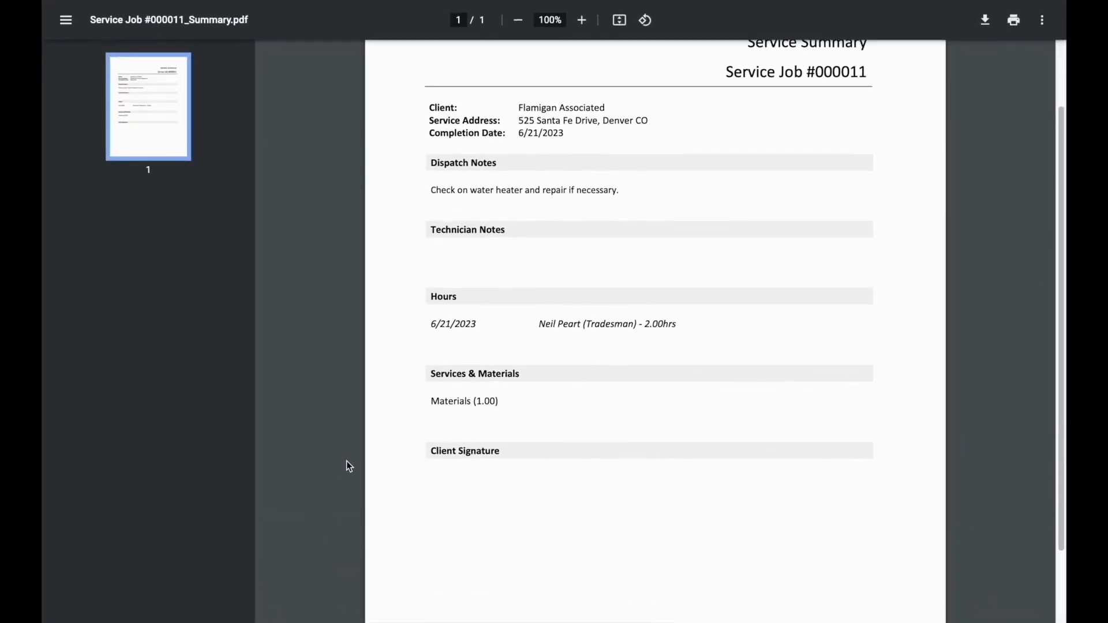
{"action": "scroll", "coordinate": [346, 462], "scroll_direction": "up", "scroll_amount": 3}
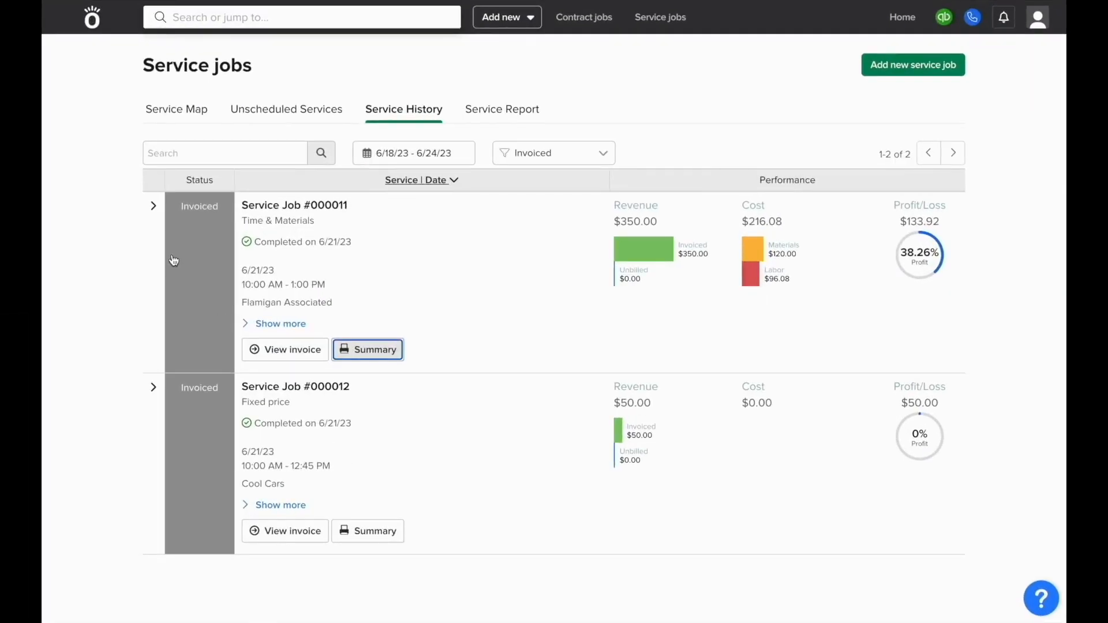
- Open the full details of Service Job #000011 and view its activity
{"action": "left_click", "coordinate": [153, 206]}
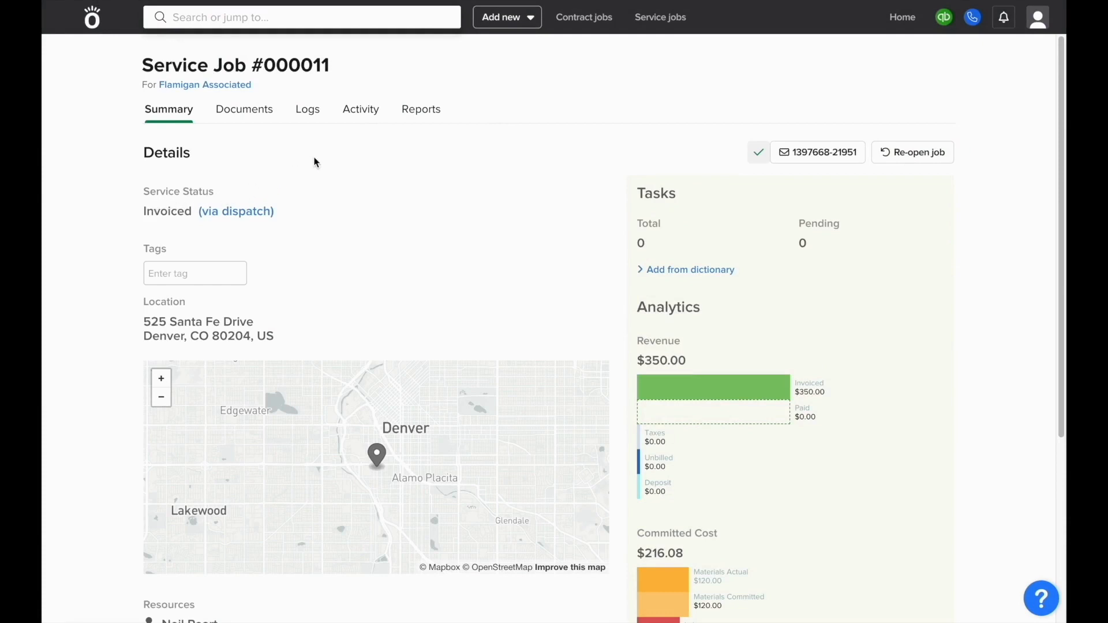
{"action": "left_click", "coordinate": [352, 108]}
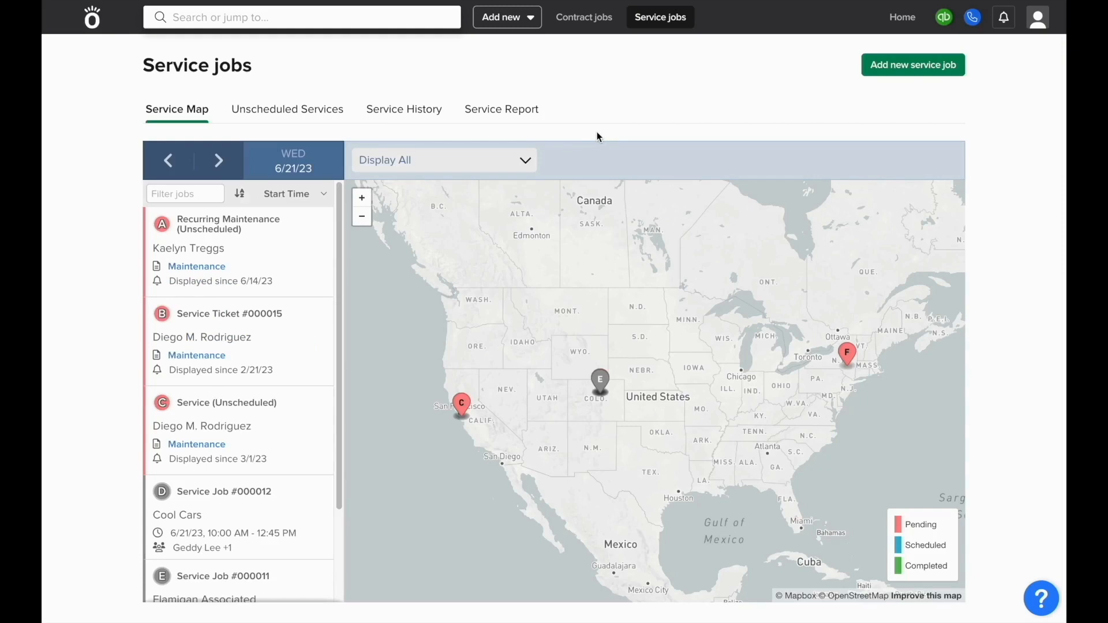
- View the date range options for the Service Report and close them without generating a report
{"action": "left_click", "coordinate": [494, 113]}
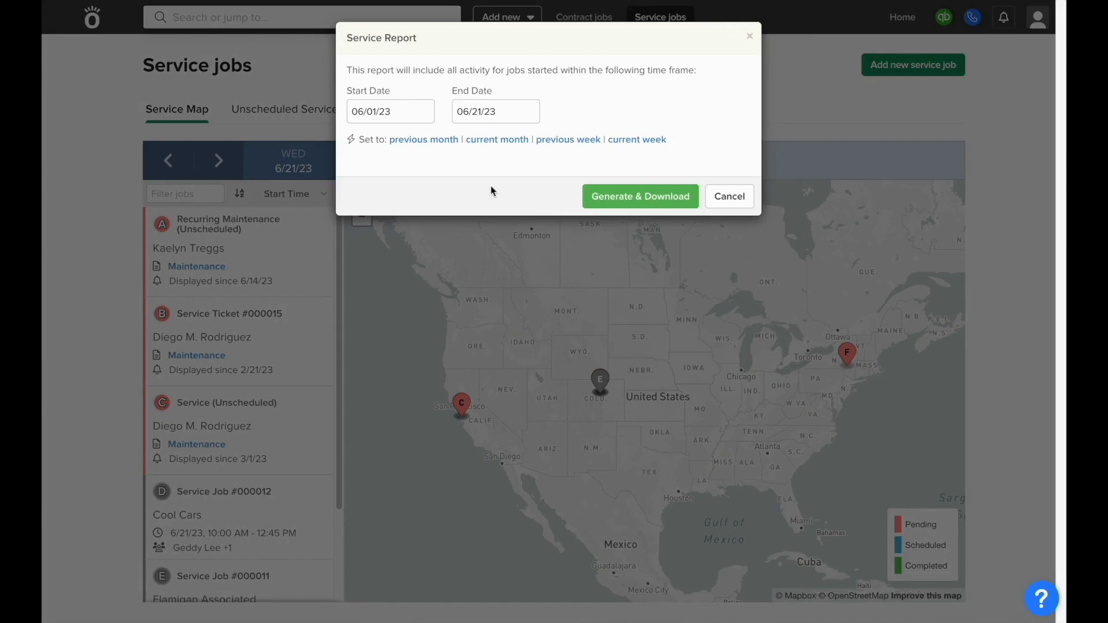
{"action": "key", "text": "Escape"}
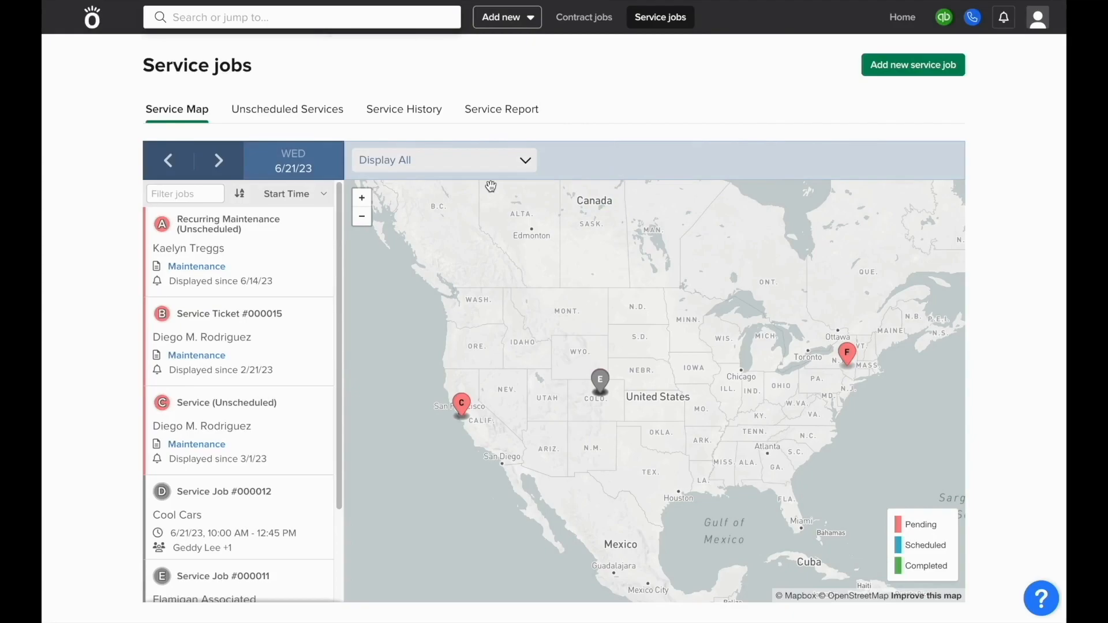